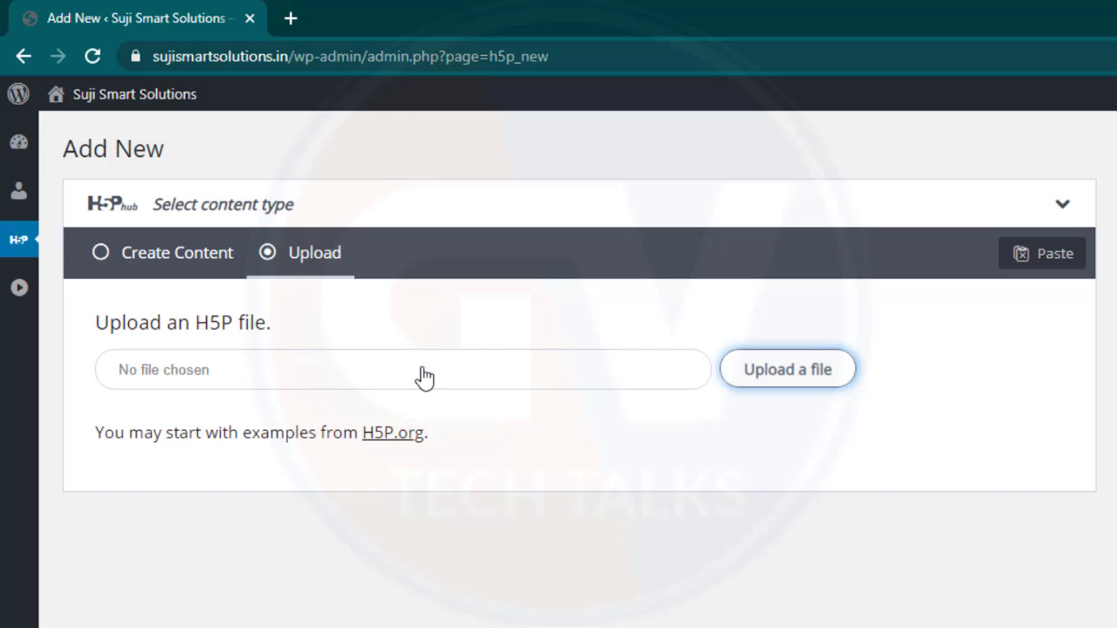
- Start new H5P content using the Arithmetic Quiz content type
left_click(182, 259)
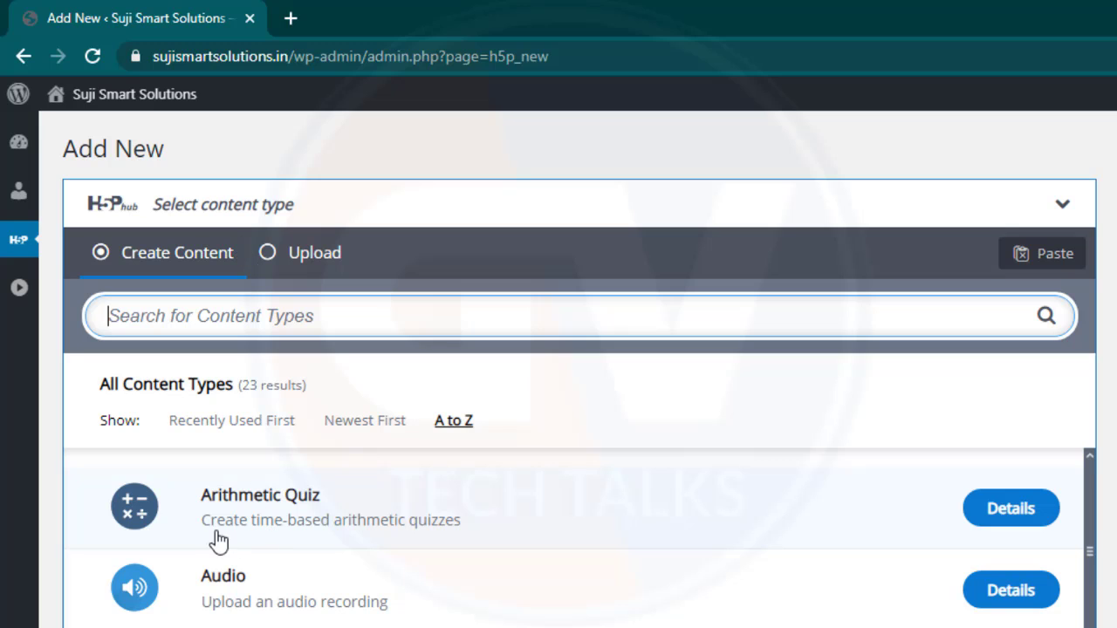
left_click(895, 536)
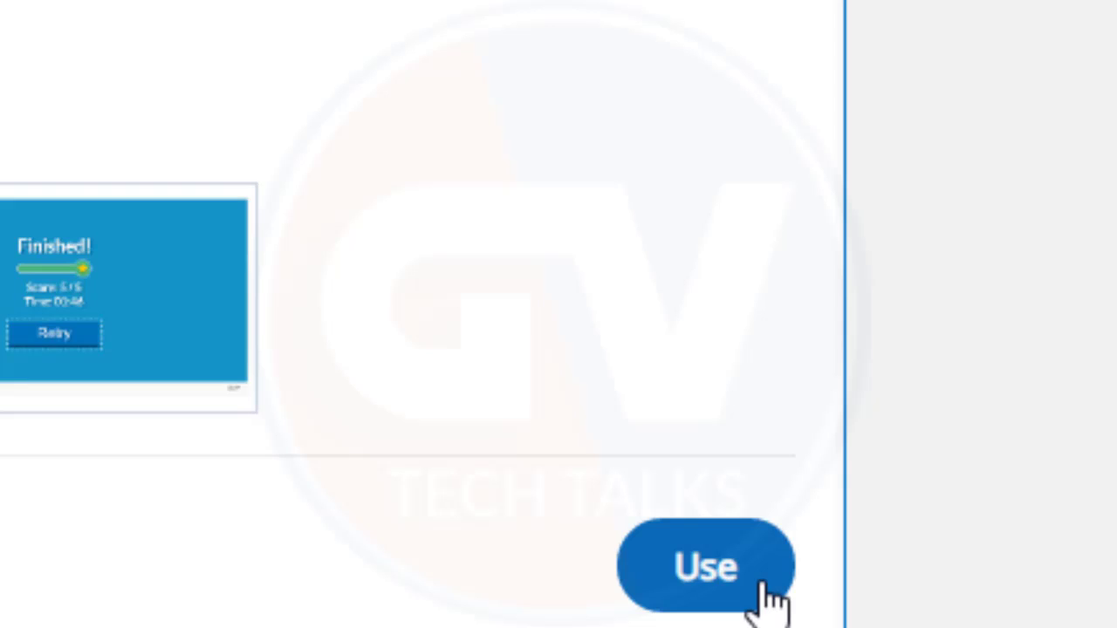
left_click(761, 594)
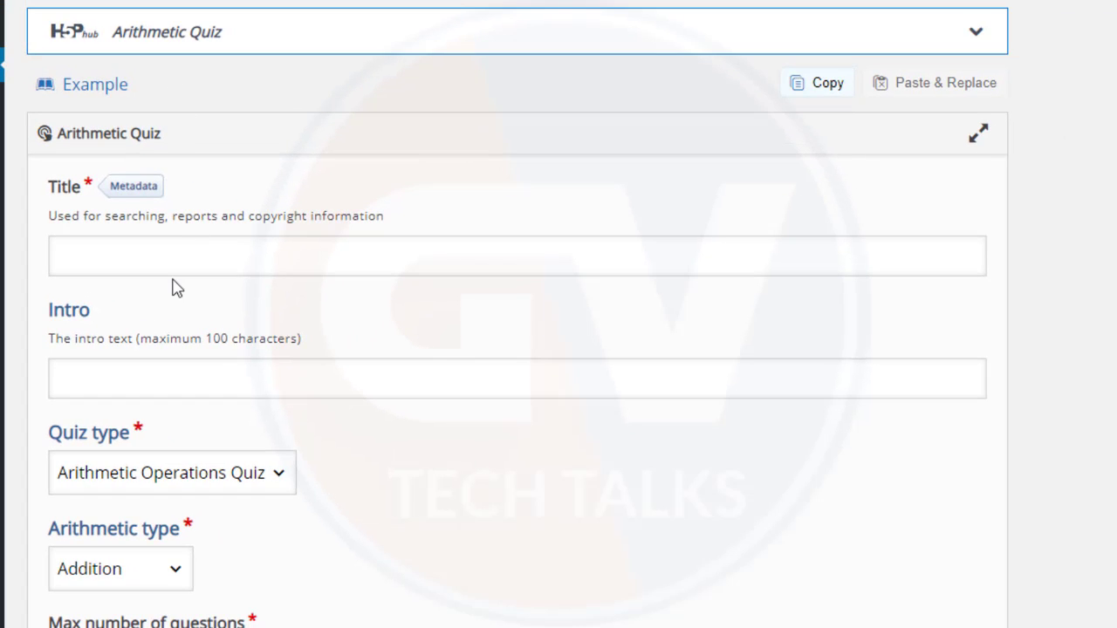
- Enter "Class3-Session1" as the quiz title
left_click(146, 271)
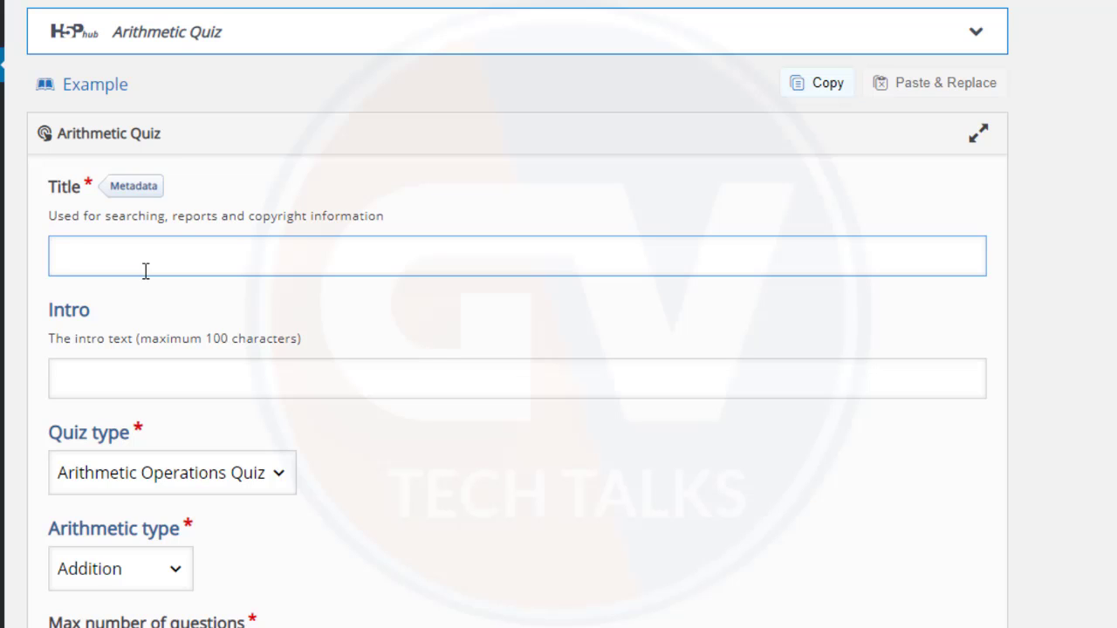
type("Class3-Session")
key("ctrl+a")
left_click(270, 255)
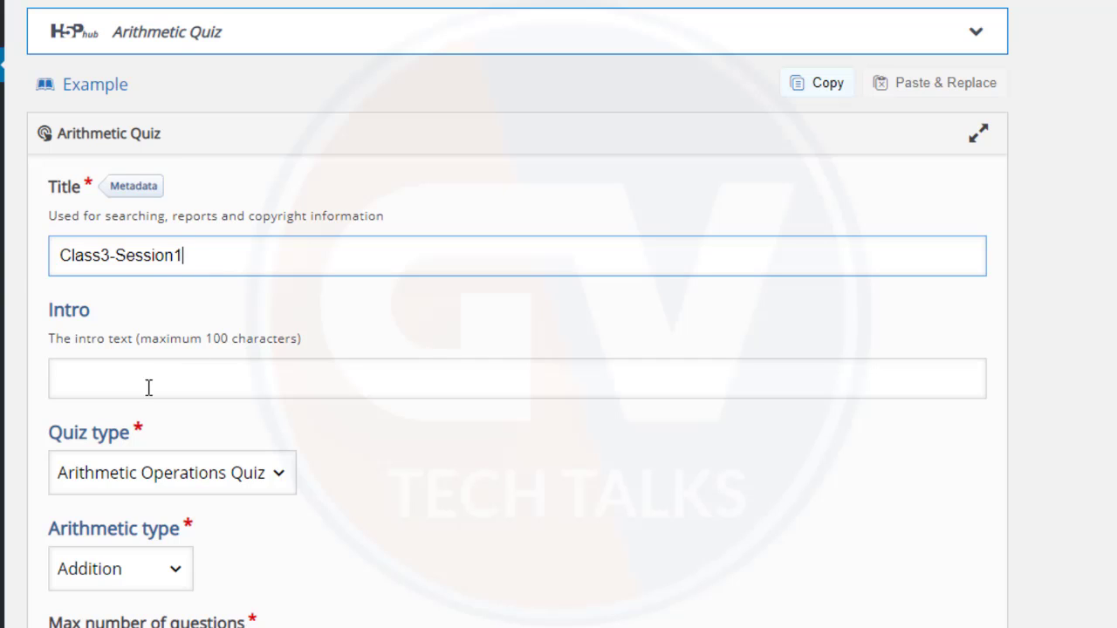
- Examine which quiz types and arithmetic types are available for the quiz
left_click(135, 382)
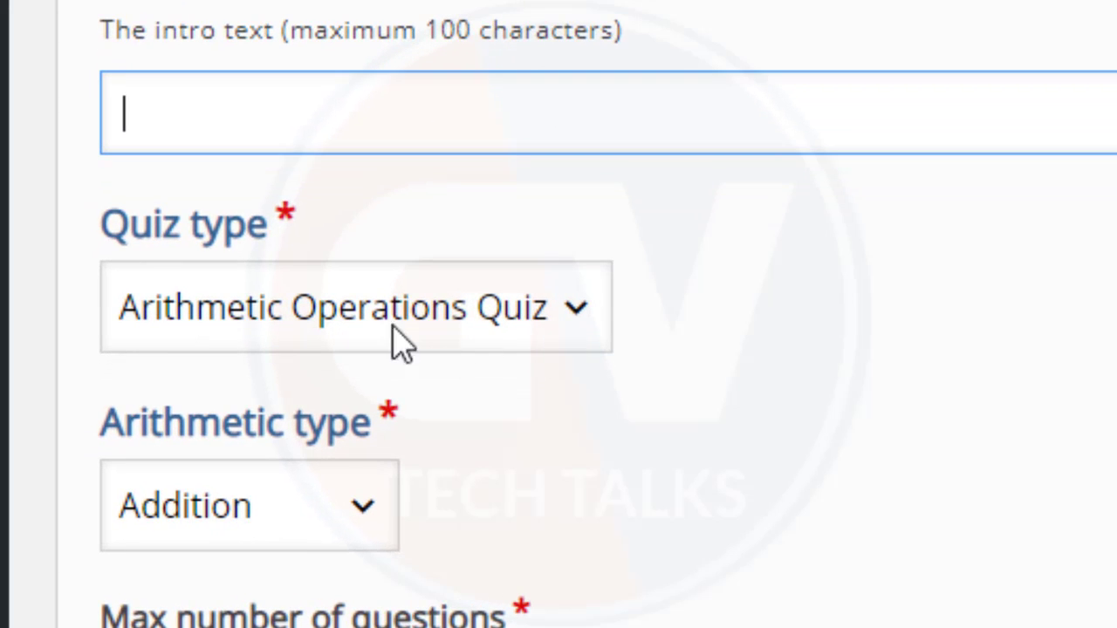
left_click(576, 339)
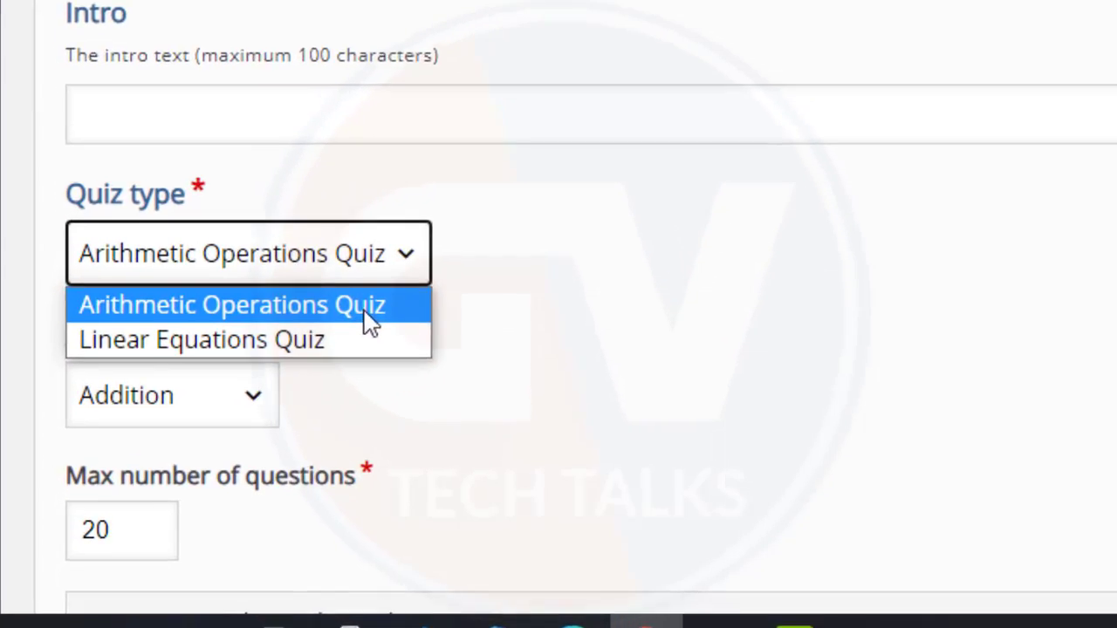
left_click(565, 300)
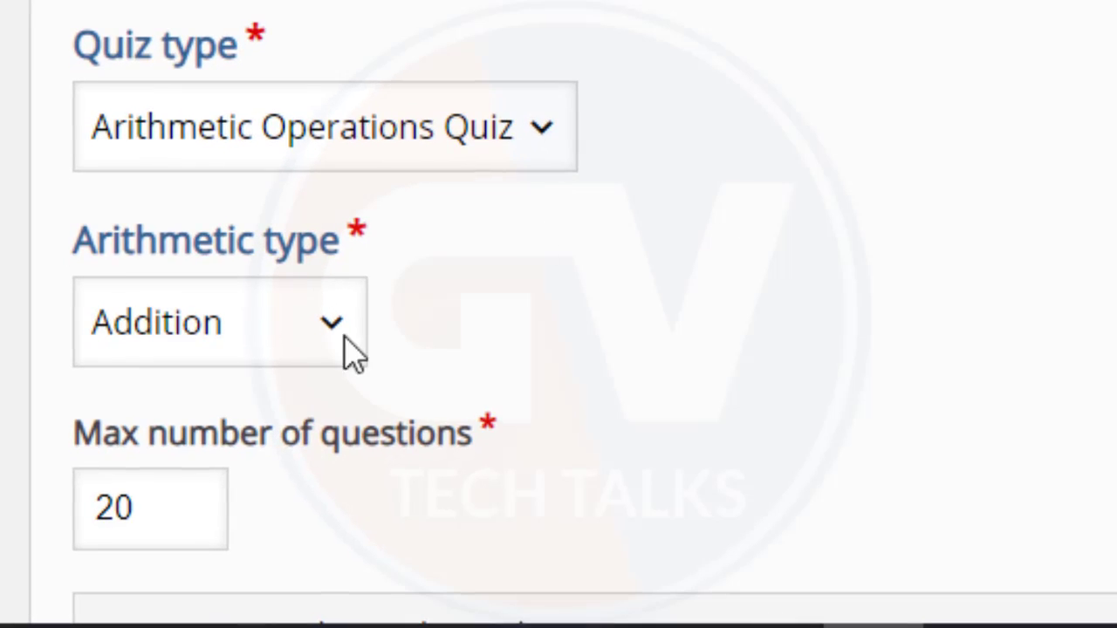
left_click(359, 334)
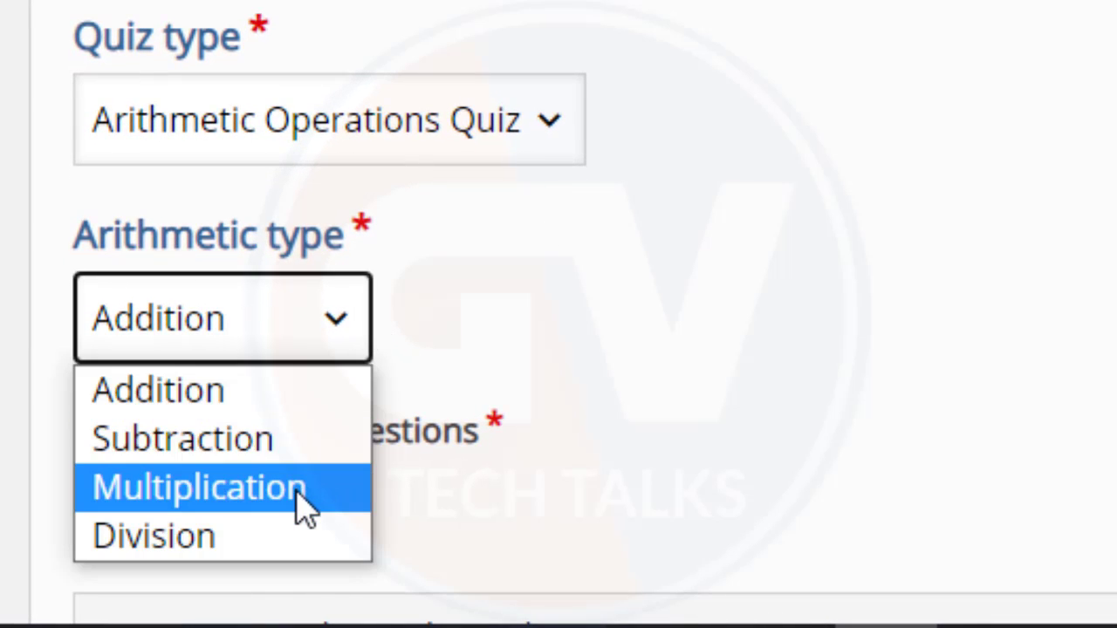
left_click(694, 180)
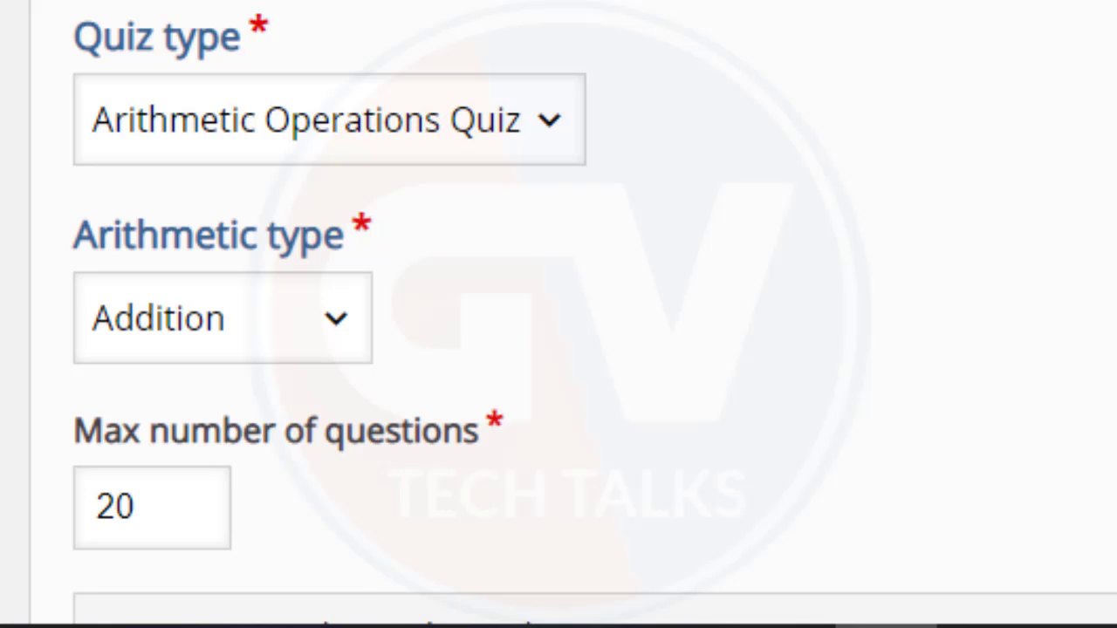
- Try the Linear Equations Quiz type with the Basic [ 3x = 12 ] equation type
left_click(553, 118)
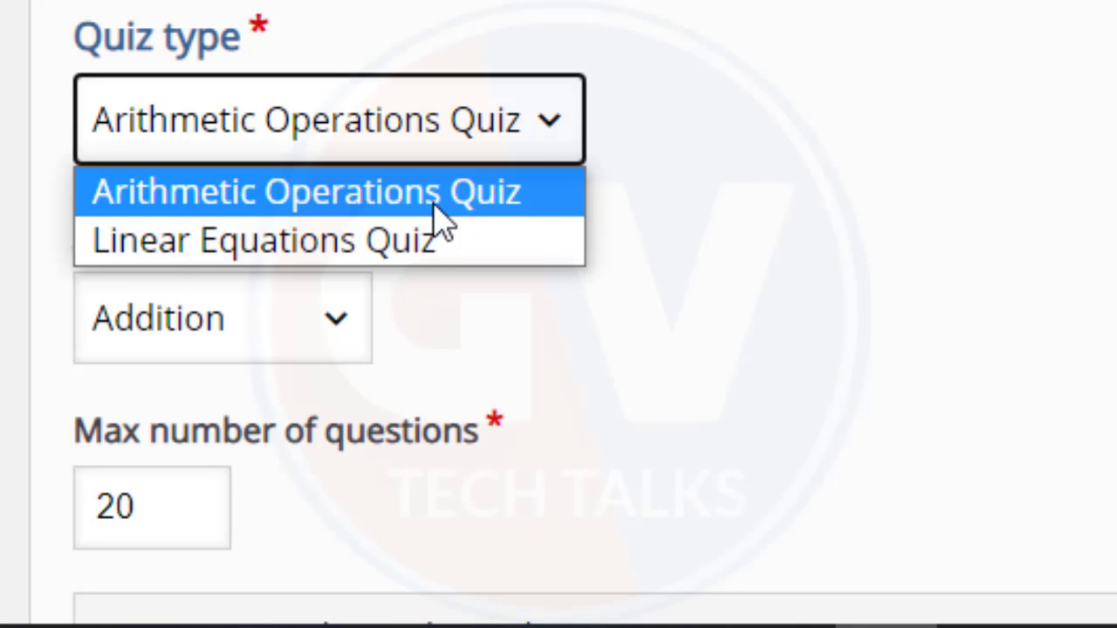
left_click(489, 255)
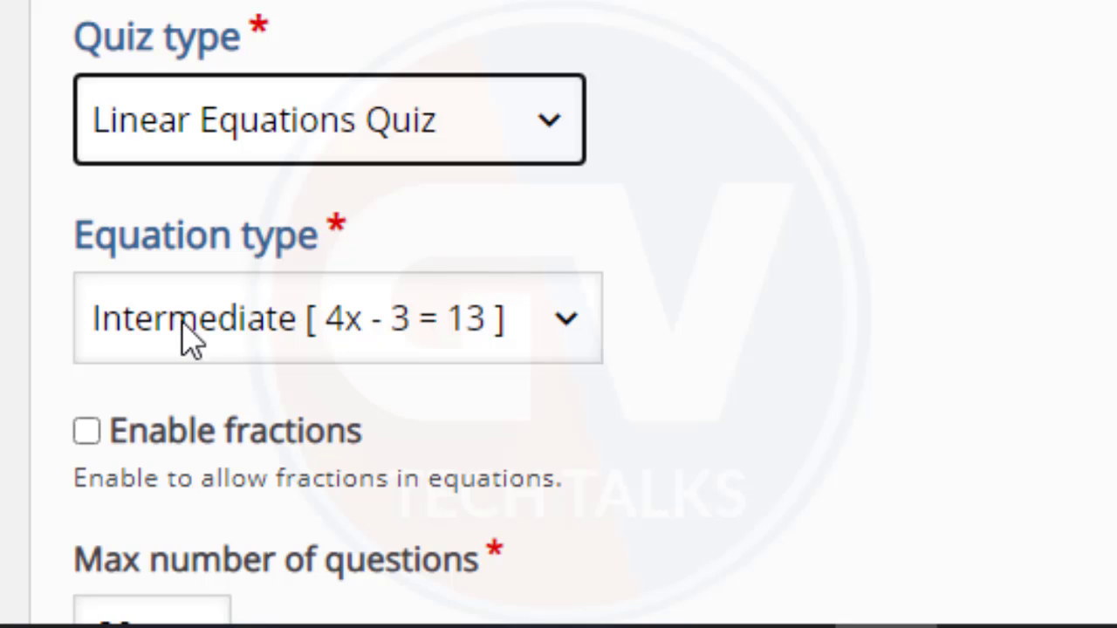
left_click(553, 347)
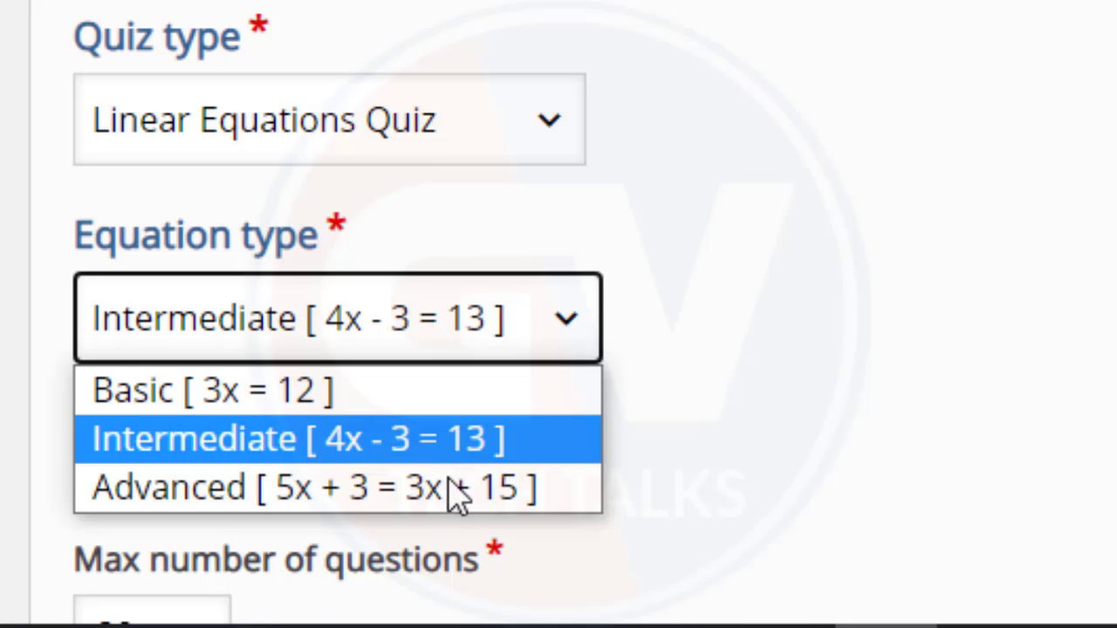
left_click(355, 398)
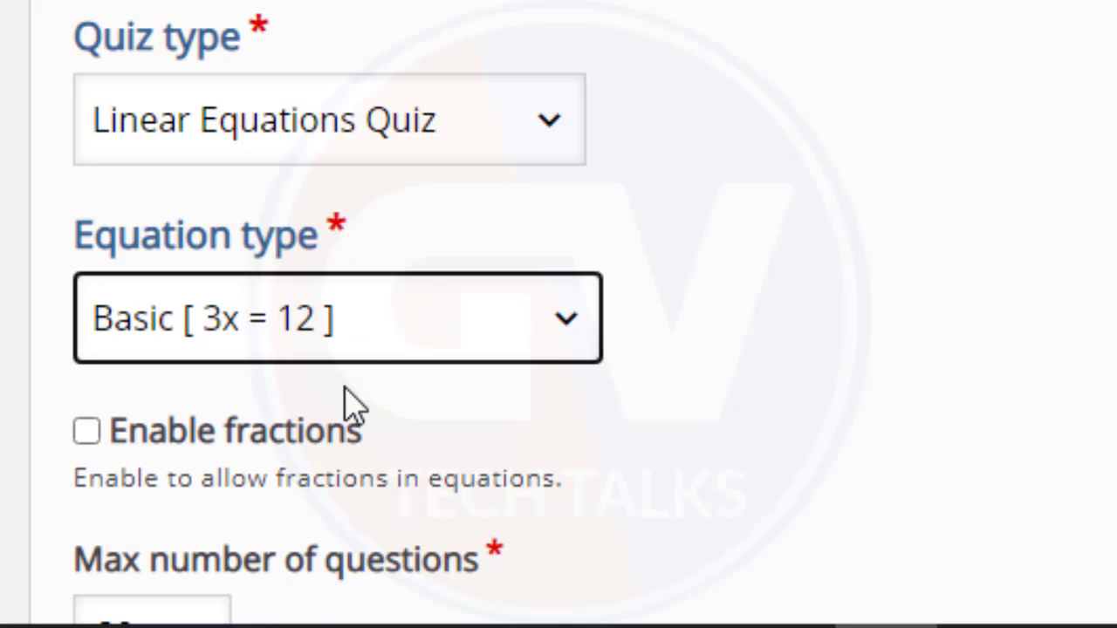
left_click(354, 338)
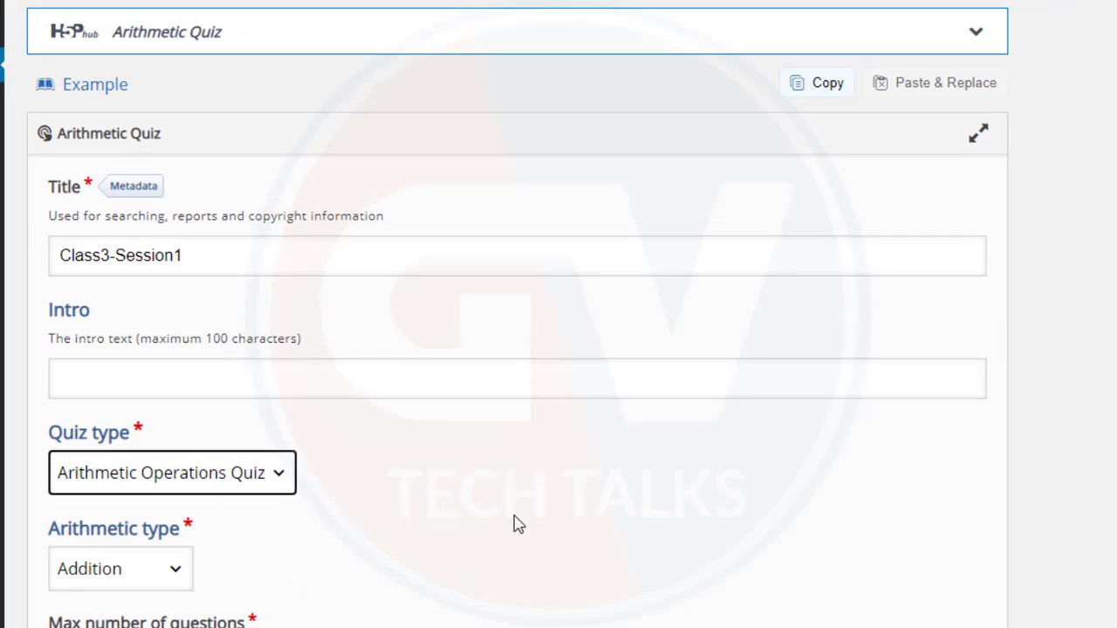
left_click(281, 479)
left_click(220, 485)
left_click(157, 584)
left_click(159, 582)
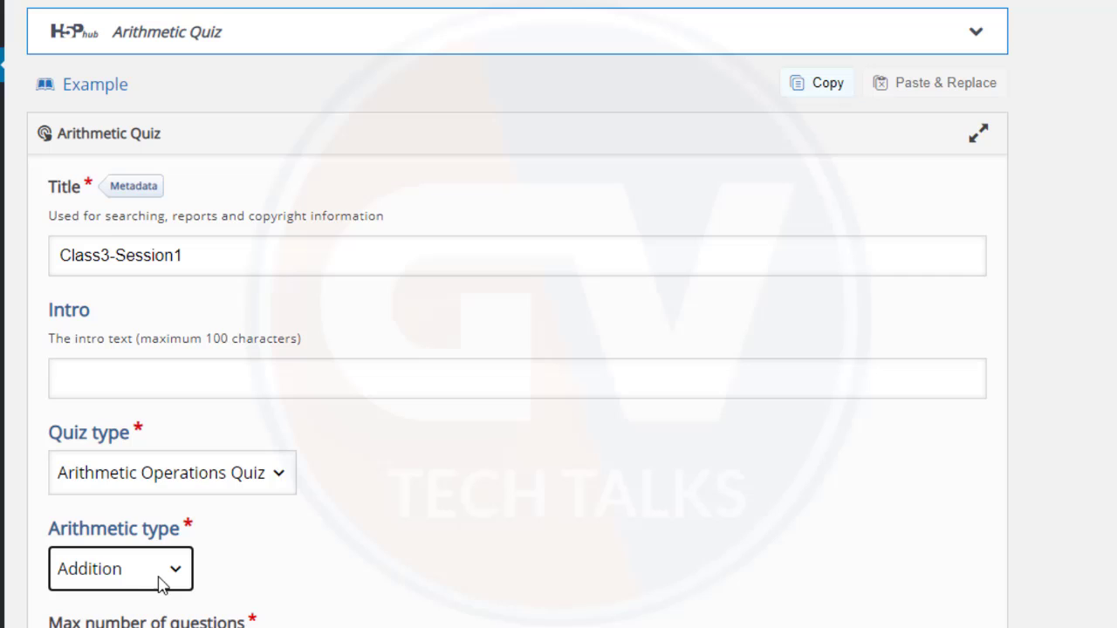
- Enter "Additions (కుడికలు)" as the quiz's intro text, with the bracketed word in Telugu
left_click(125, 390)
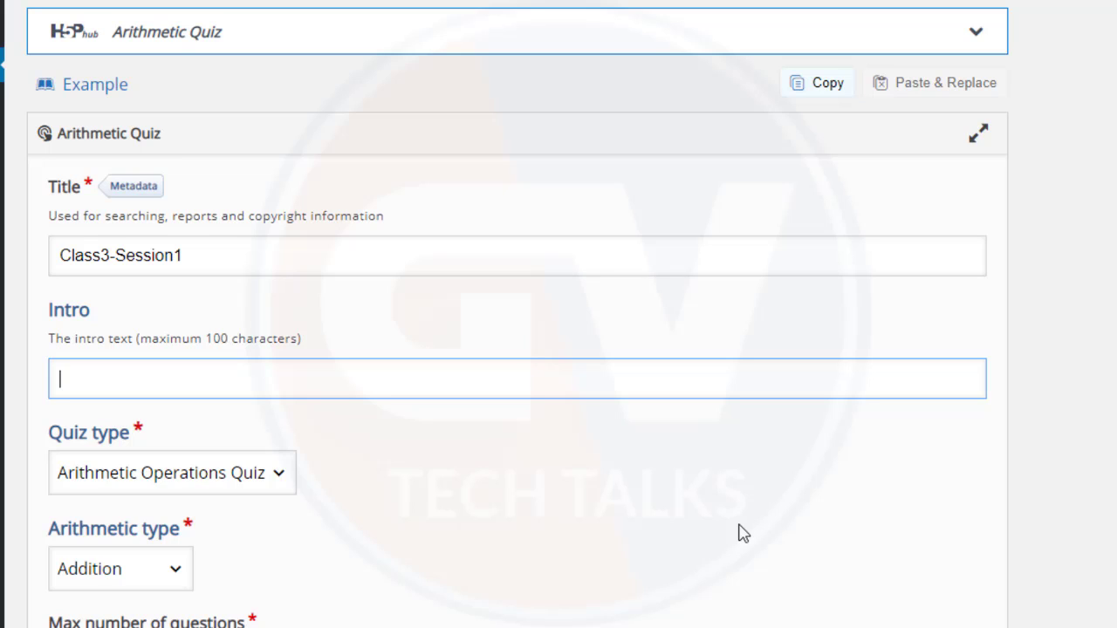
type("Additions")
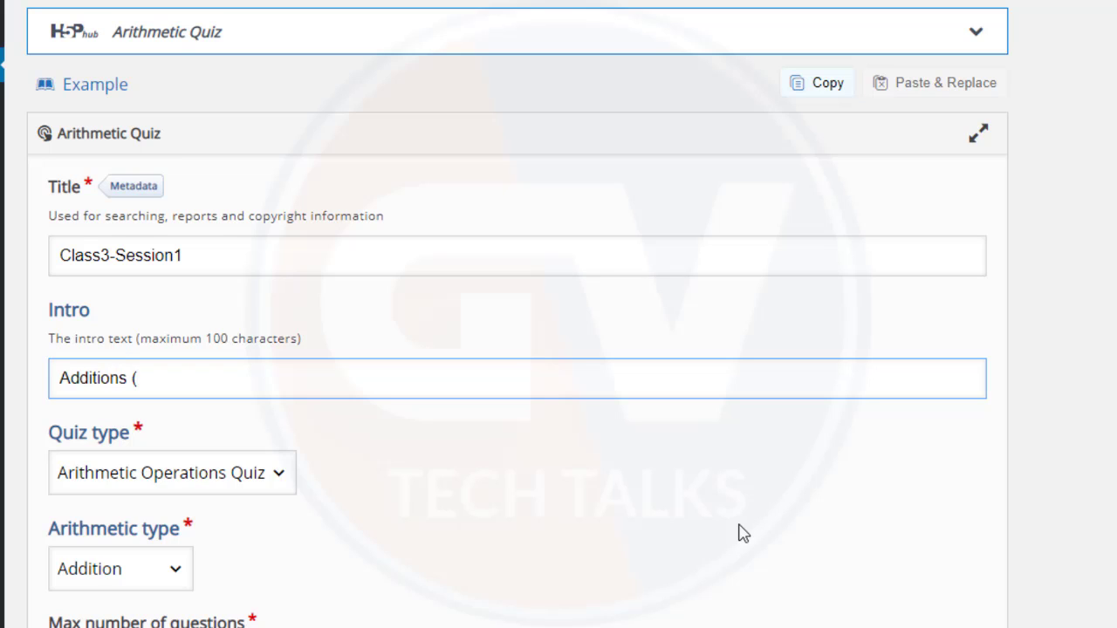
type("(KuDikaolu")
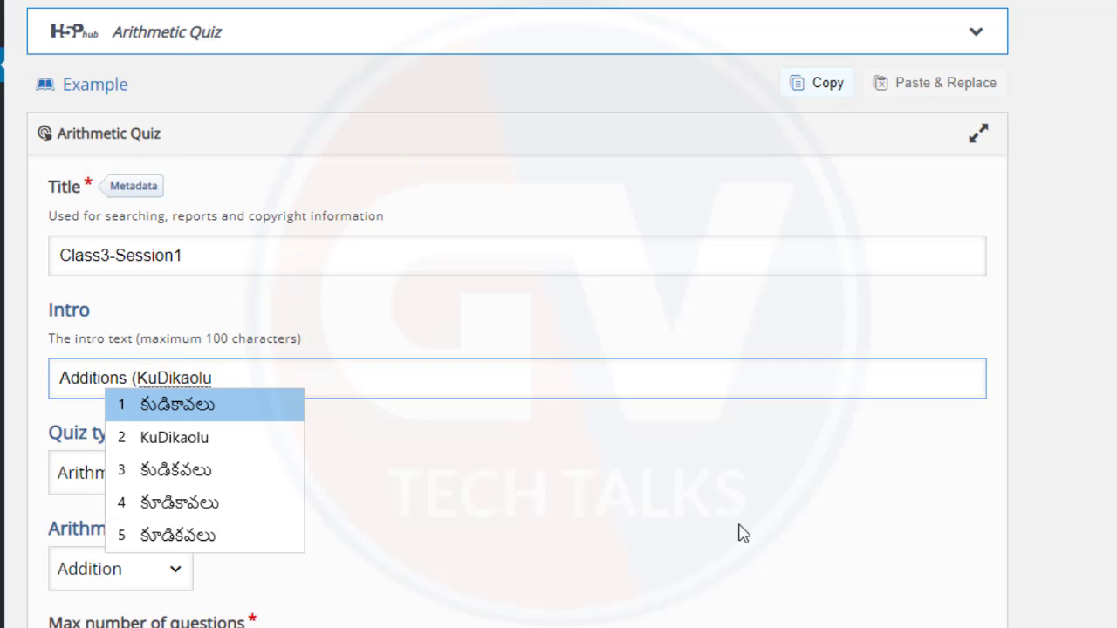
key("BackSpace")
key("BackSpace")
key("BackSpace")
type("lu")
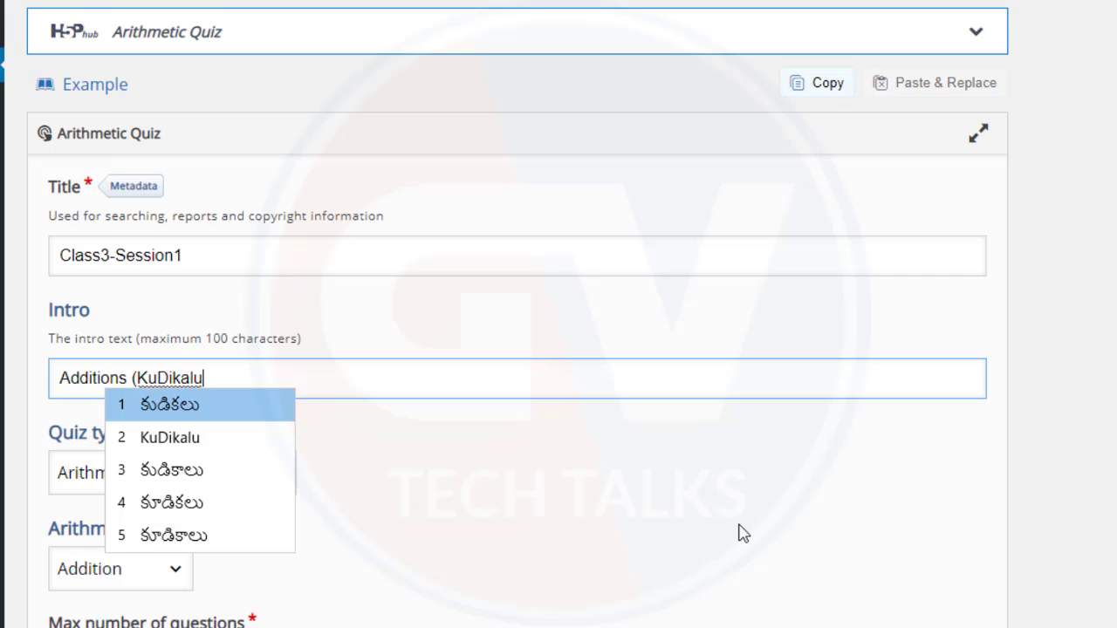
type(")")
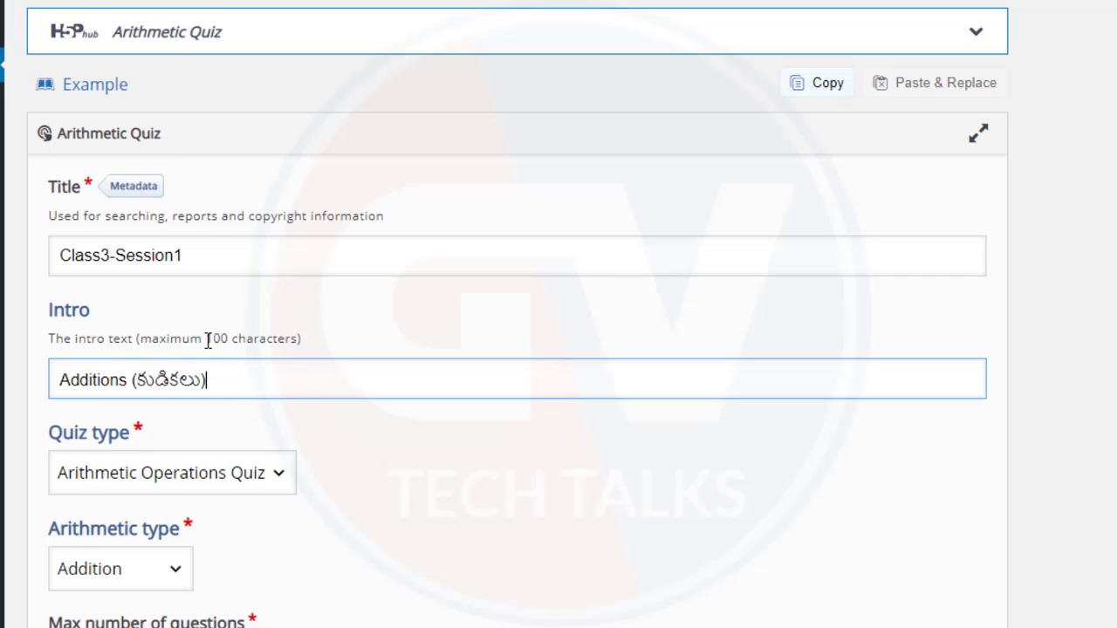
- Keep Addition as the arithmetic type and set the maximum number of questions to 10
scroll(835, 448, "down", 1)
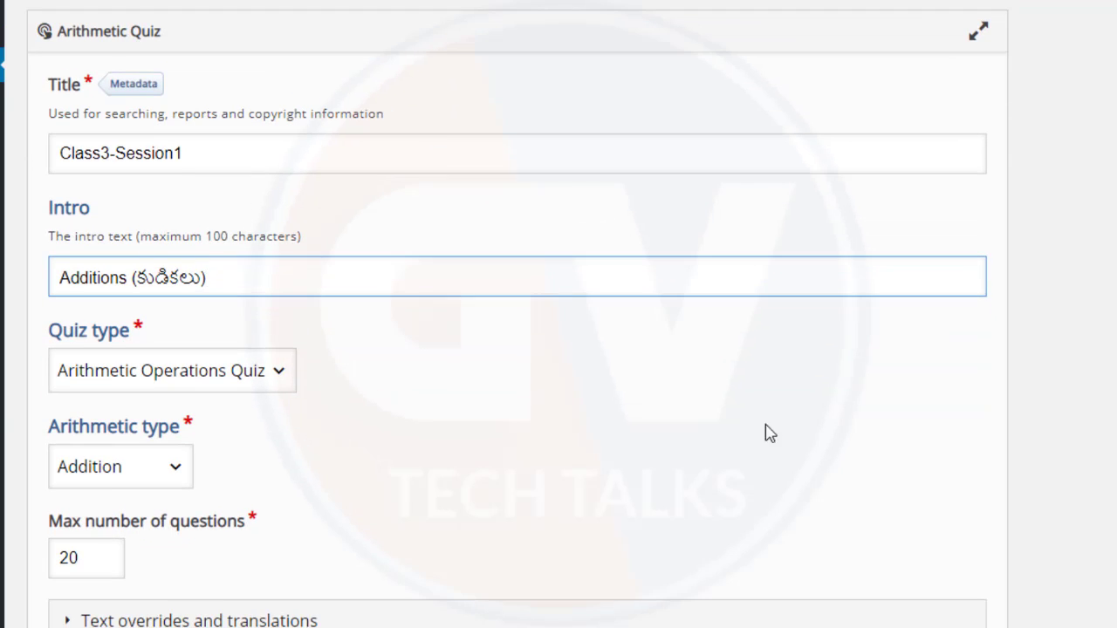
left_click(176, 472)
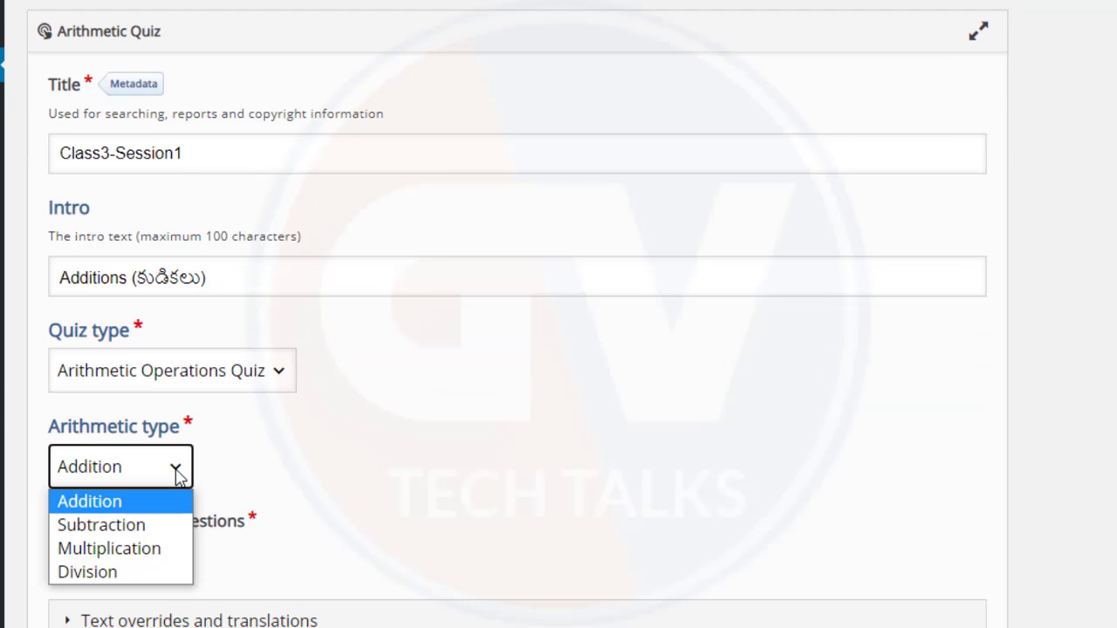
left_click(137, 484)
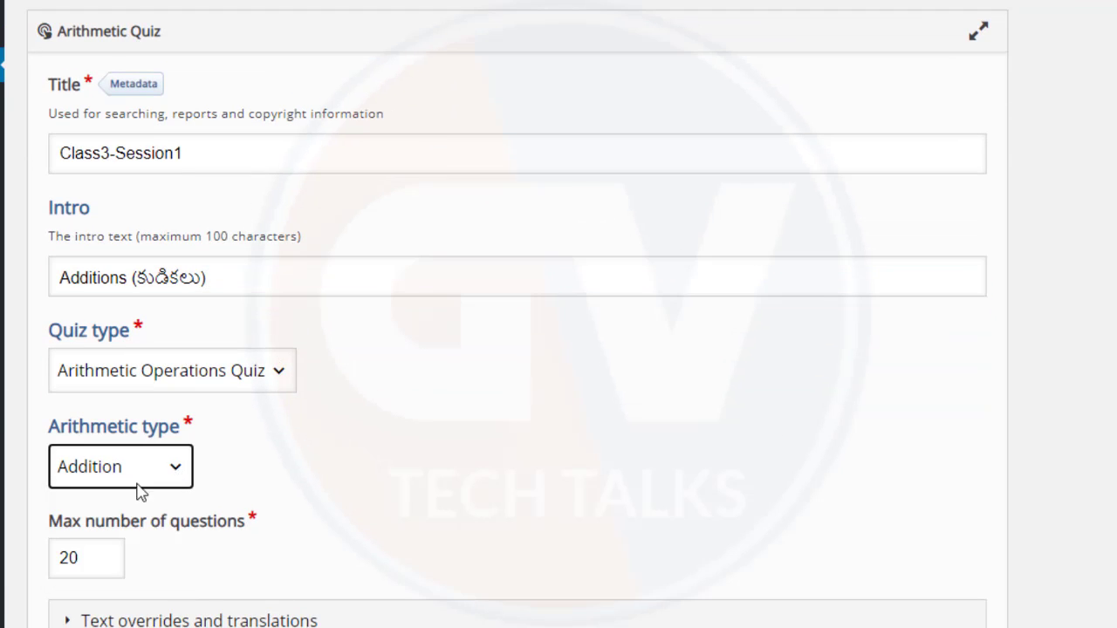
double_click(99, 557)
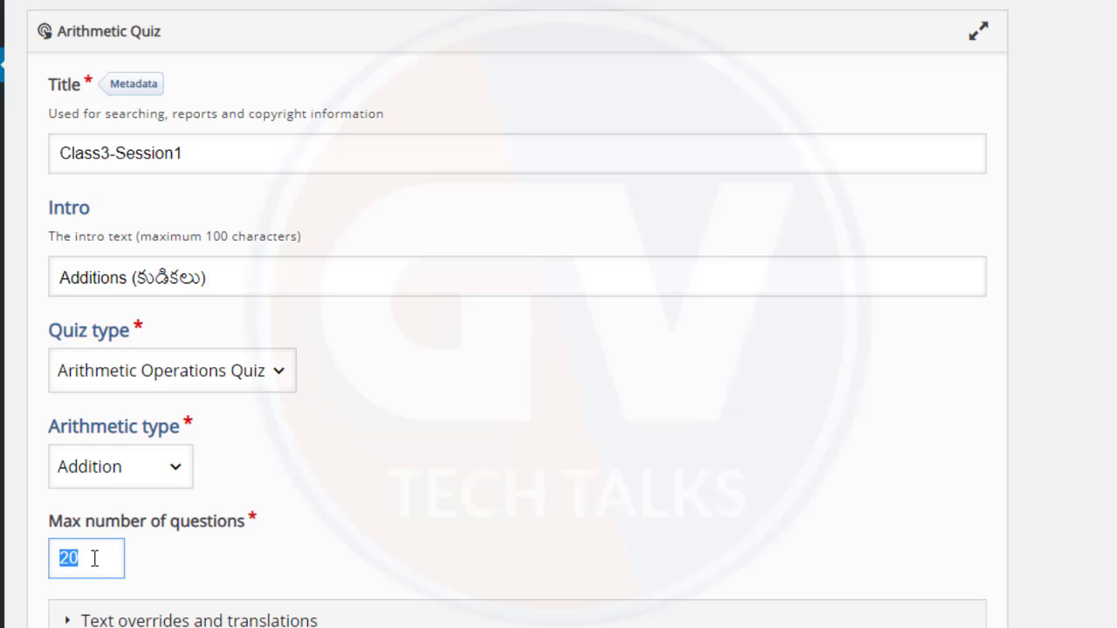
left_click(187, 466)
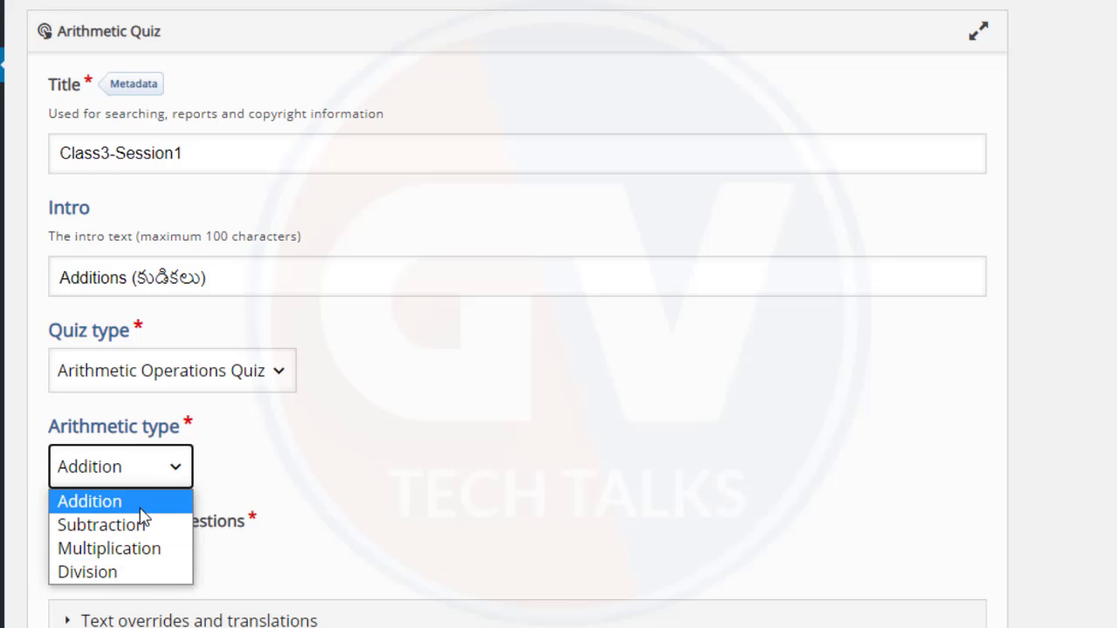
left_click(85, 576)
left_click(85, 578)
double_click(89, 563)
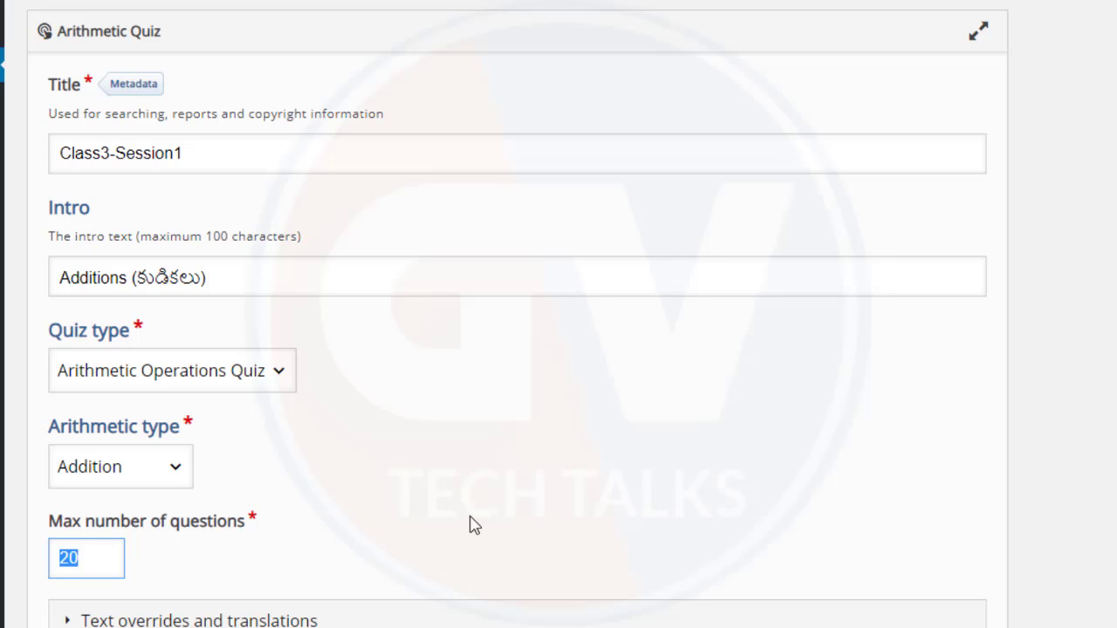
type("10")
- Review the quiz's title, intro text, quiz type and arithmetic type settings
scroll(780, 606, "up", 1)
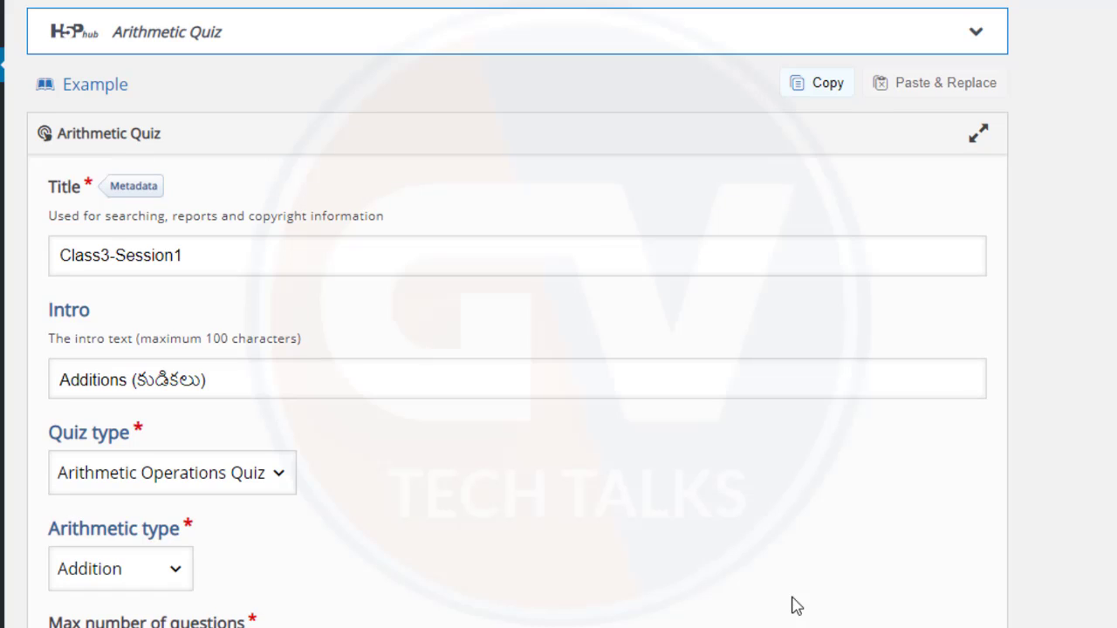
left_click(204, 254)
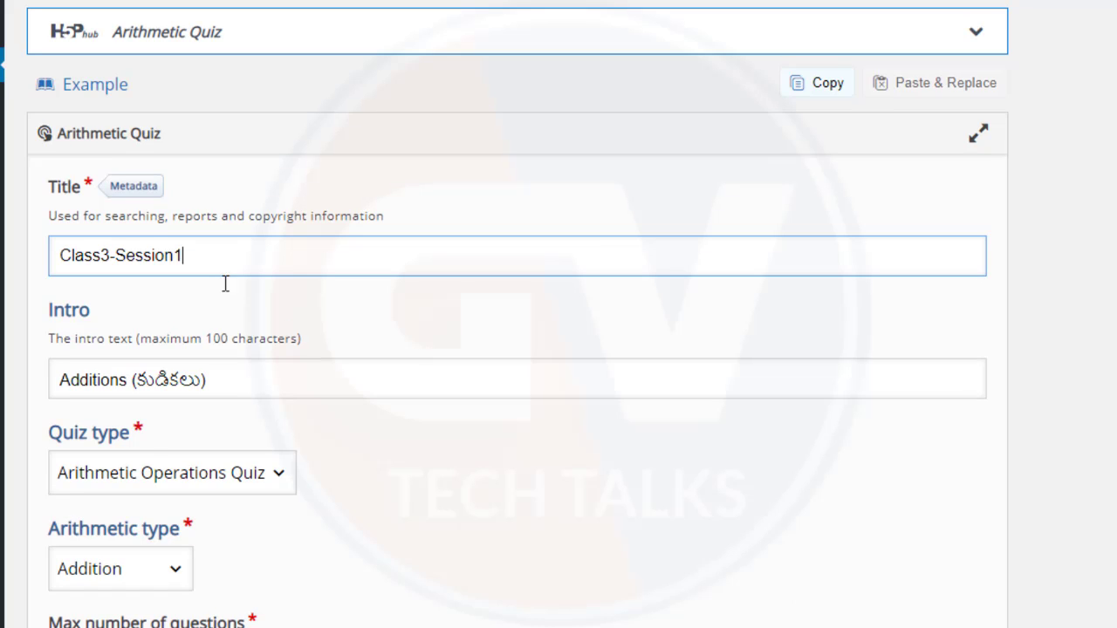
left_click(260, 374)
key("ctrl+a")
left_click(969, 556)
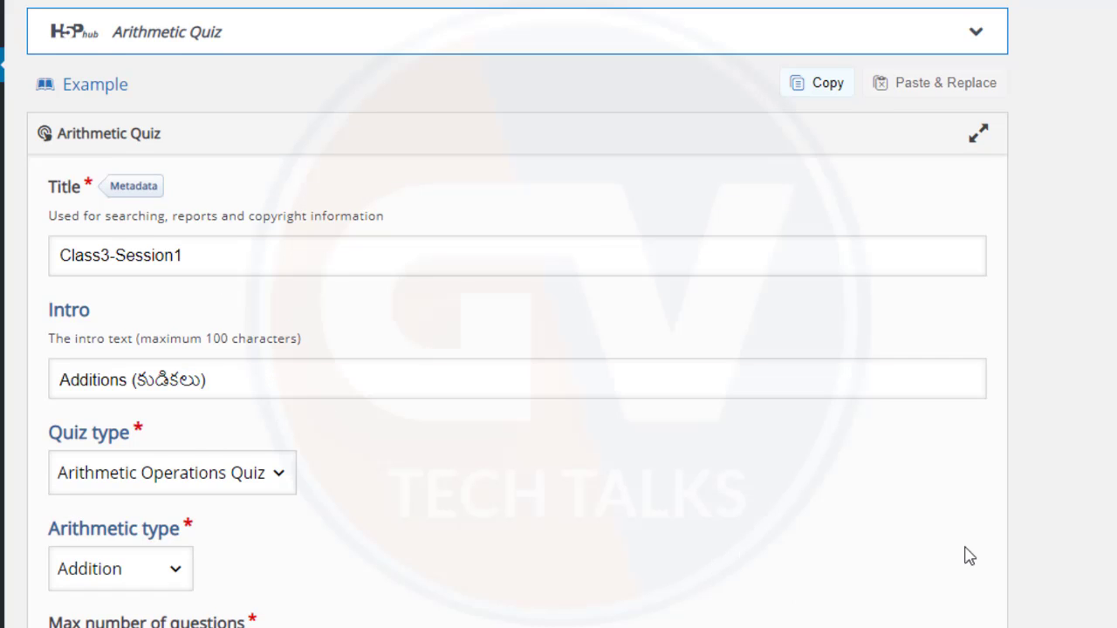
scroll(968, 556, "down", 1)
left_click(289, 349)
left_click(288, 373)
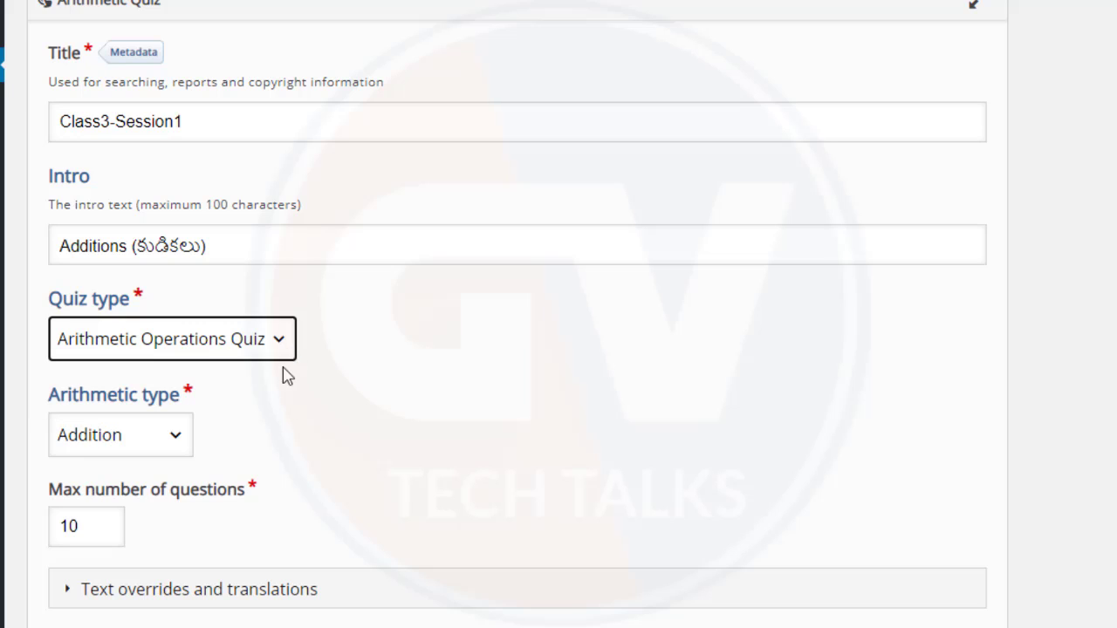
left_click(177, 439)
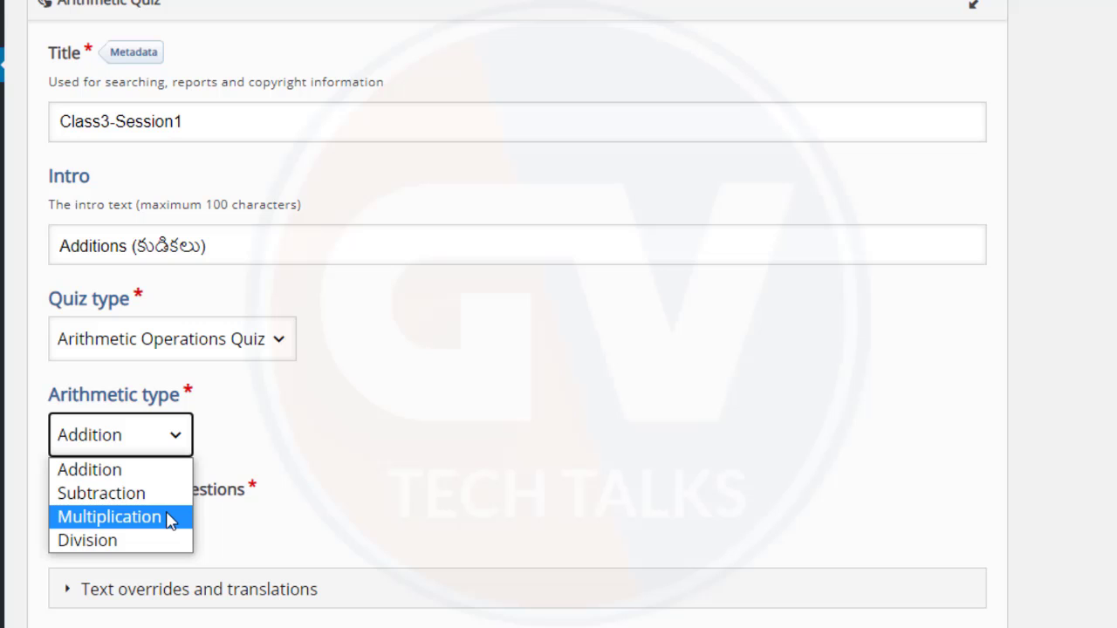
left_click(566, 452)
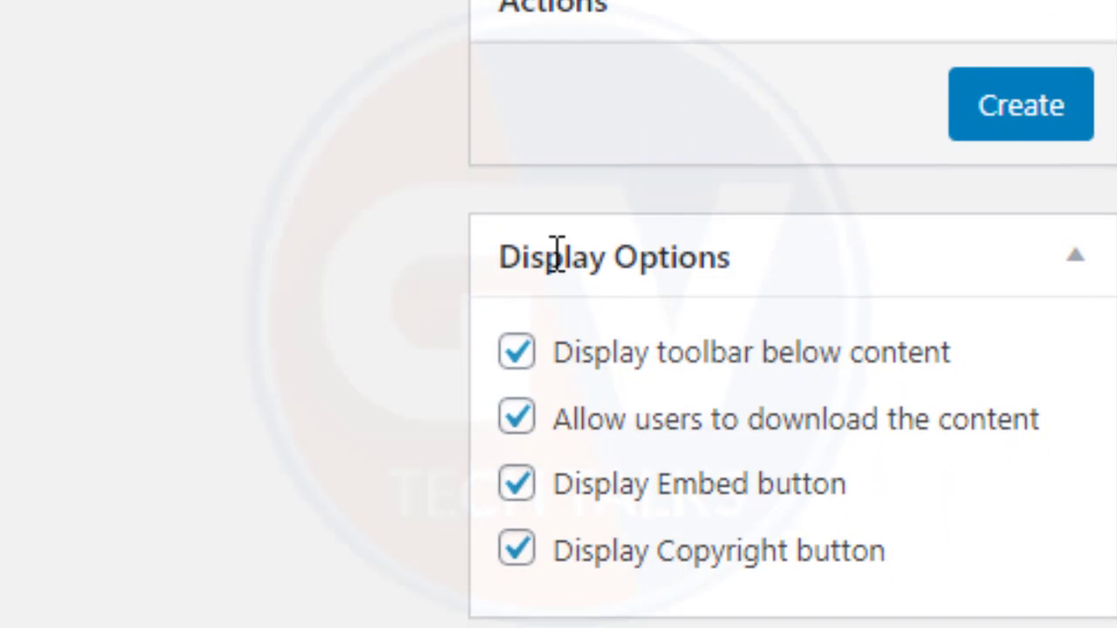
- Turn off the toolbar display below the content and enter "3 rd Class Maths" in the quiz's tags
left_click(522, 358)
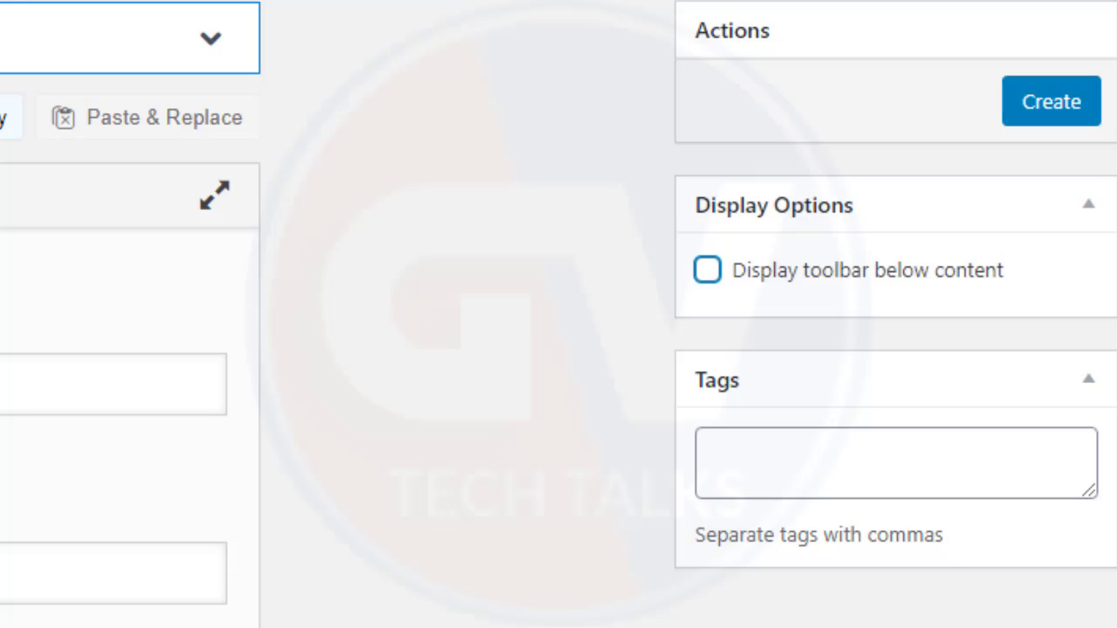
left_click(835, 465)
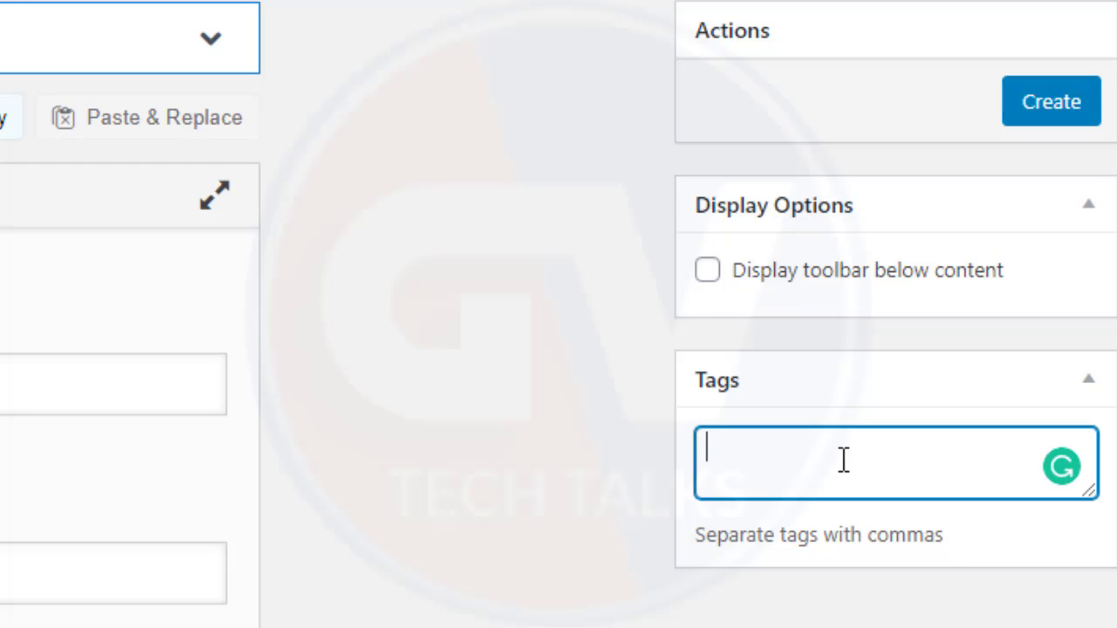
type("3 rd")
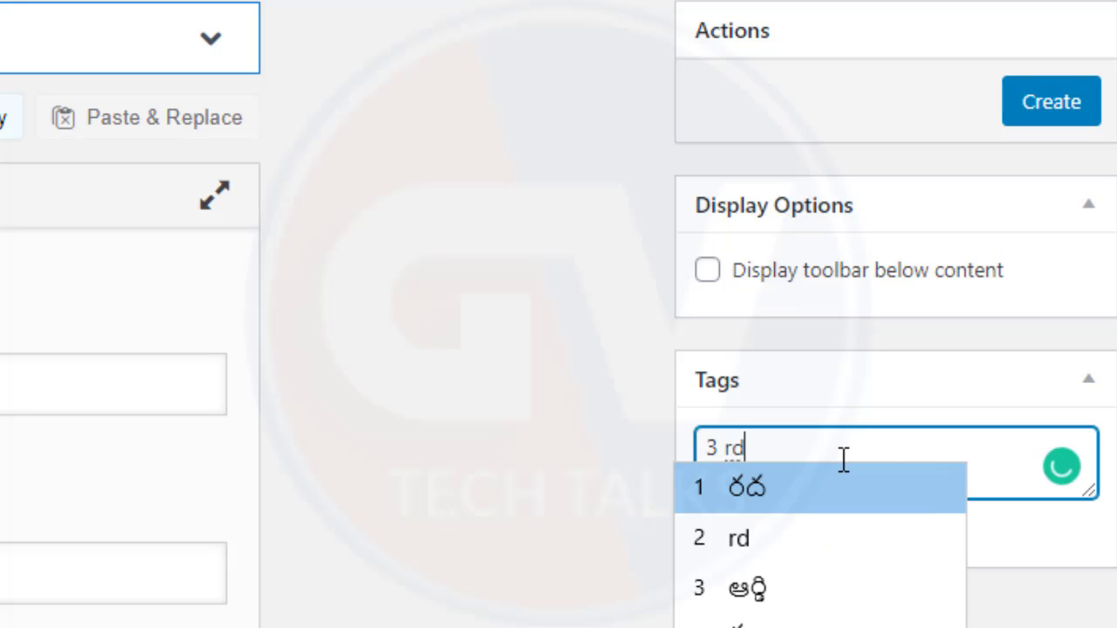
key("super+space")
type("C")
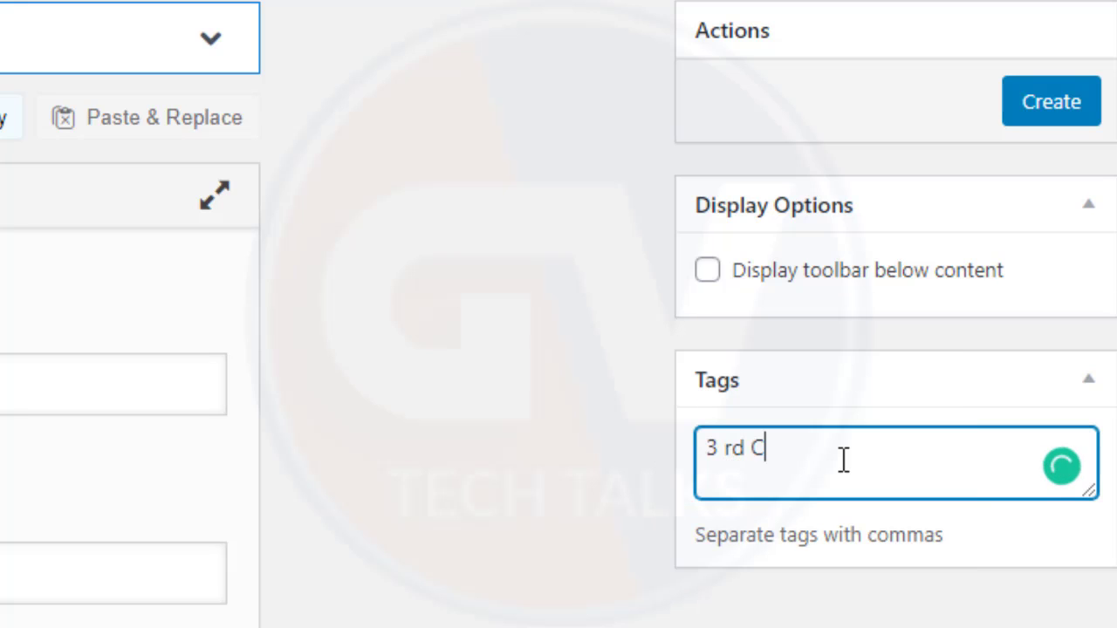
type("lass Maths ")
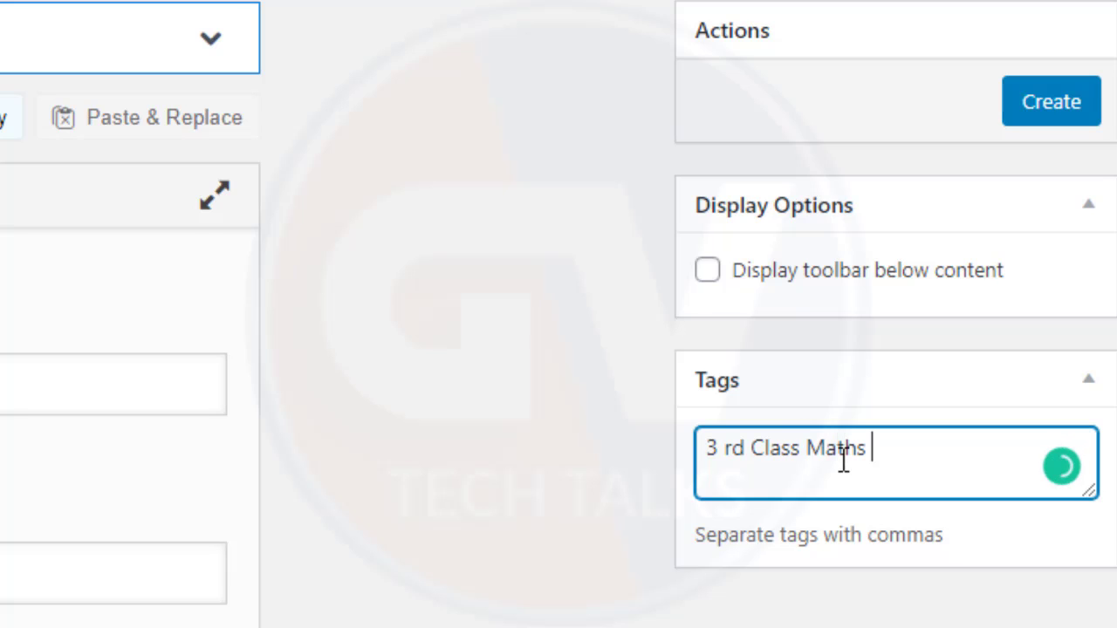
- Add "3Rs , additions," to the quiz's tags after the class and subject
type("A")
key("BackSpace")
type("3Rs - Ad")
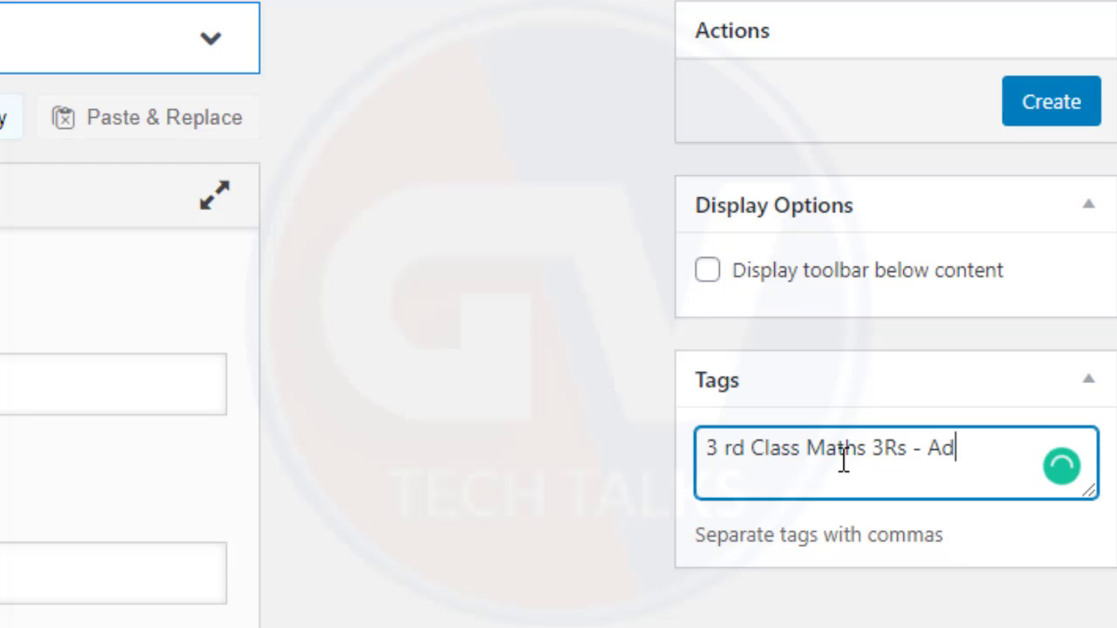
type("dusu")
key("BackSpace")
key("BackSpace")
key("BackSpace")
key("BackSpace")
key("BackSpace")
key("BackSpace")
key("BackSpace")
key("BackSpace")
key("BackSpace")
type(",")
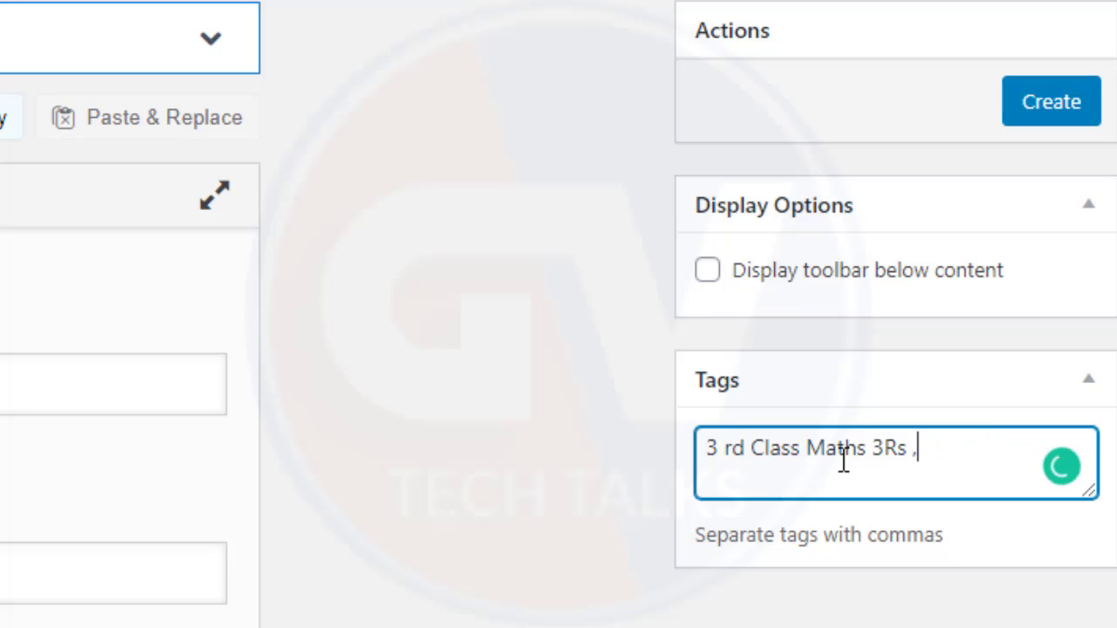
type(" addition")
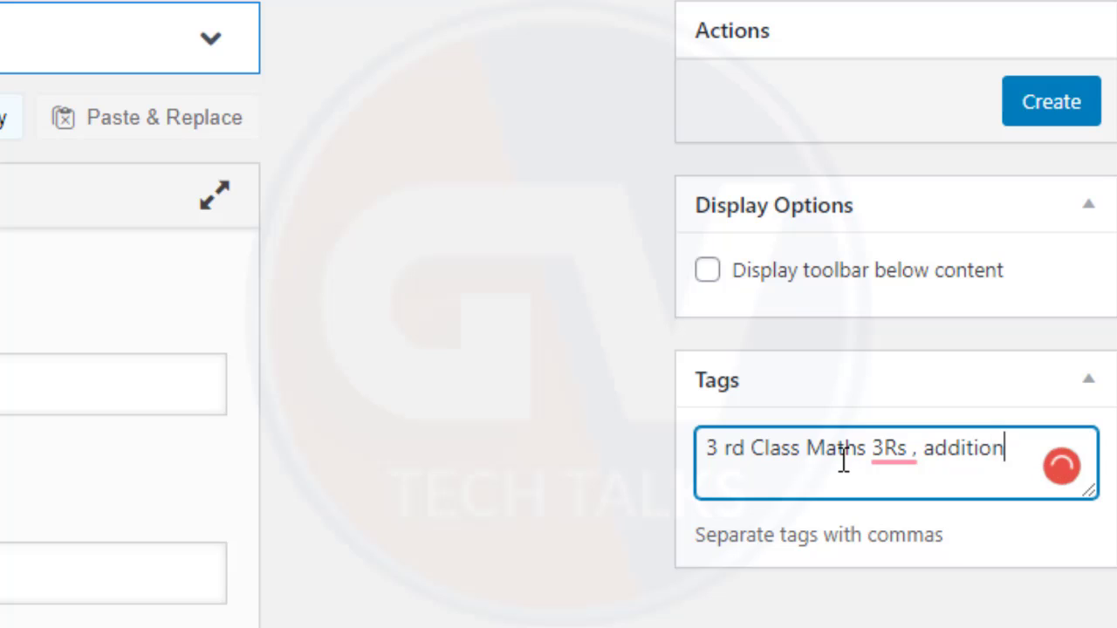
type("s,")
- Edit the tags to read "3 rd Class,Mathematics,3Rs ,additions," with commas between entries, and create the quiz
left_click(799, 448)
type(",")
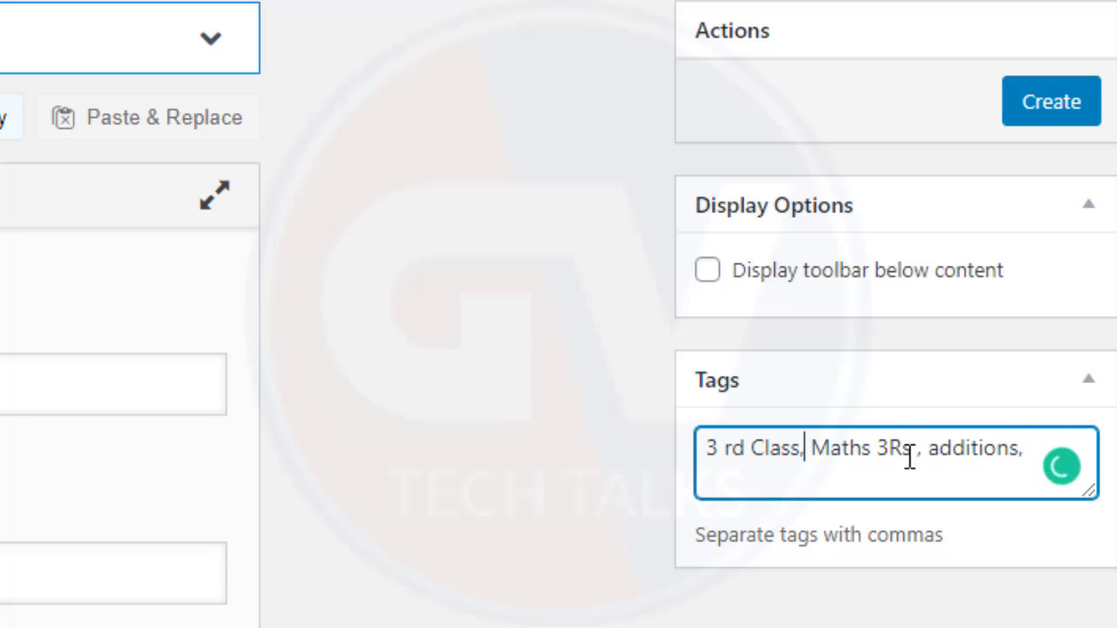
key("Delete")
mouse_move(859, 449)
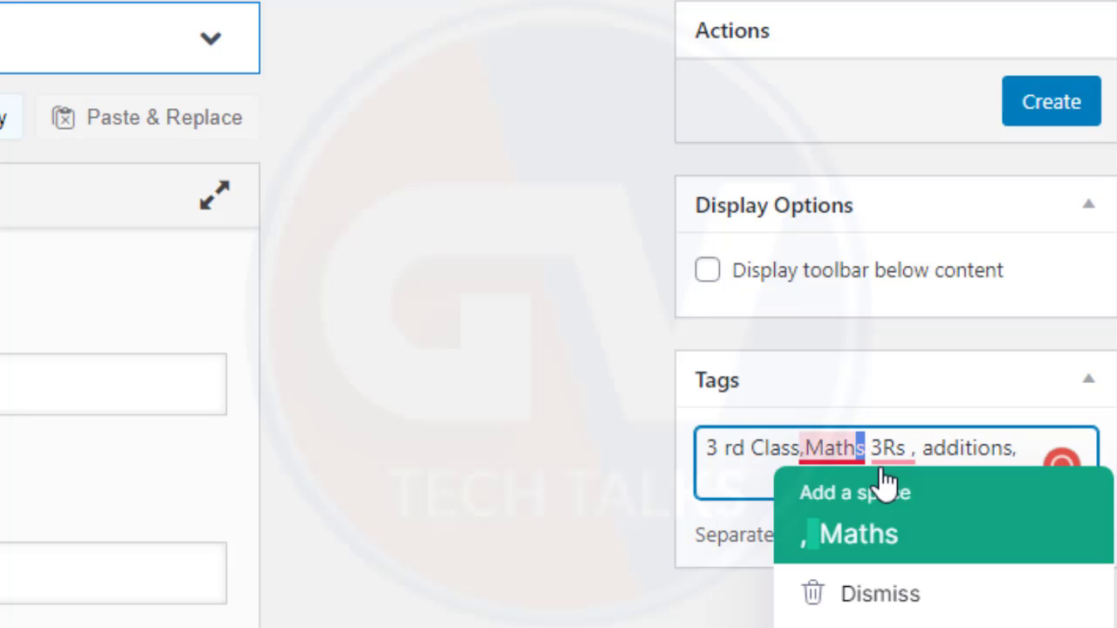
type("ematics,")
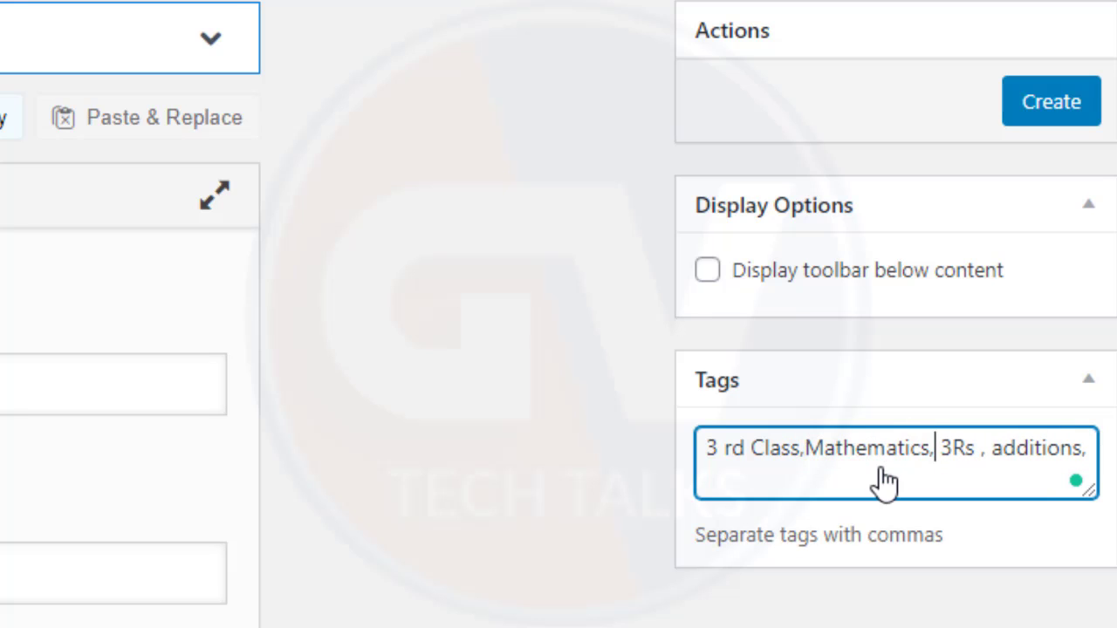
key("Delete")
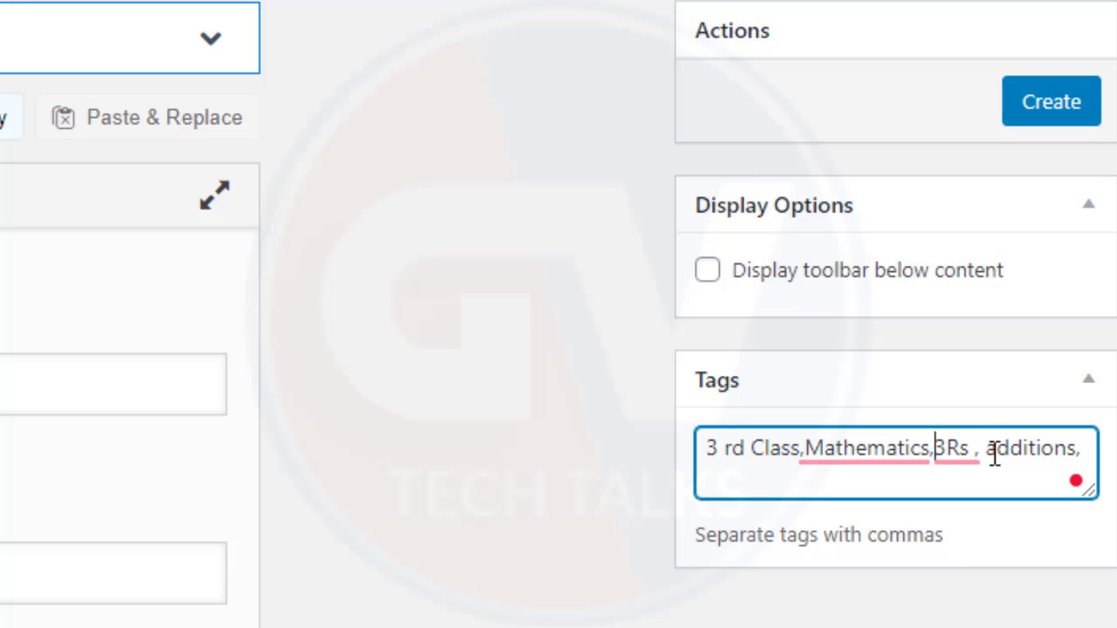
left_click(989, 451)
key("BackSpace")
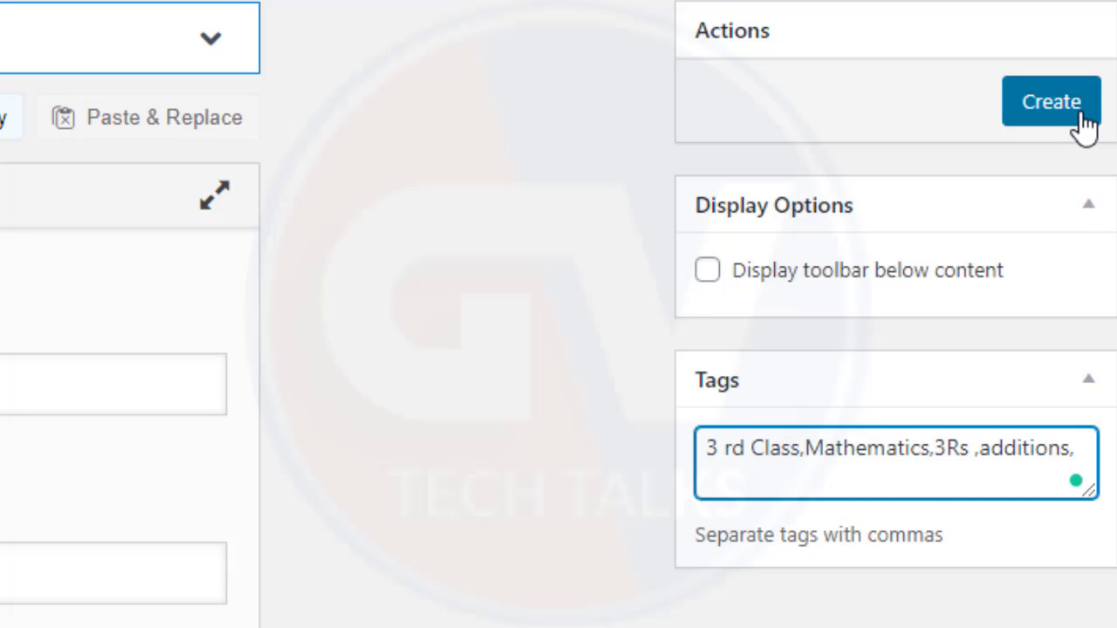
left_click(1081, 114)
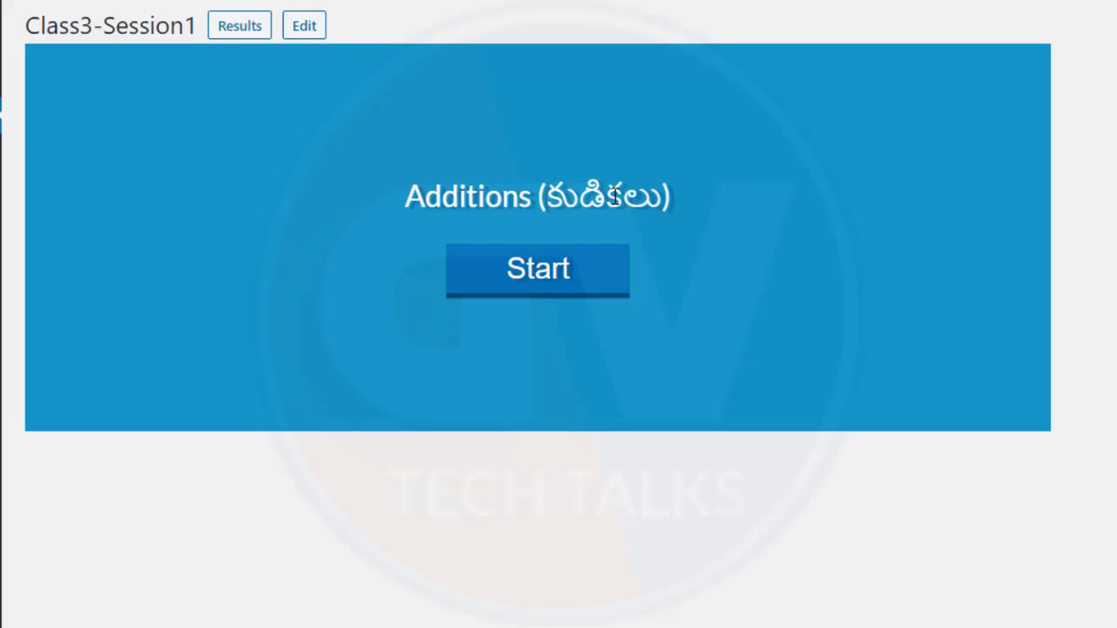
- Reopen the created quiz for editing and correct its intro text to "Additions (కూడికలు)"
left_click_drag(670, 197, 387, 136)
left_click(352, 101)
left_click(314, 32)
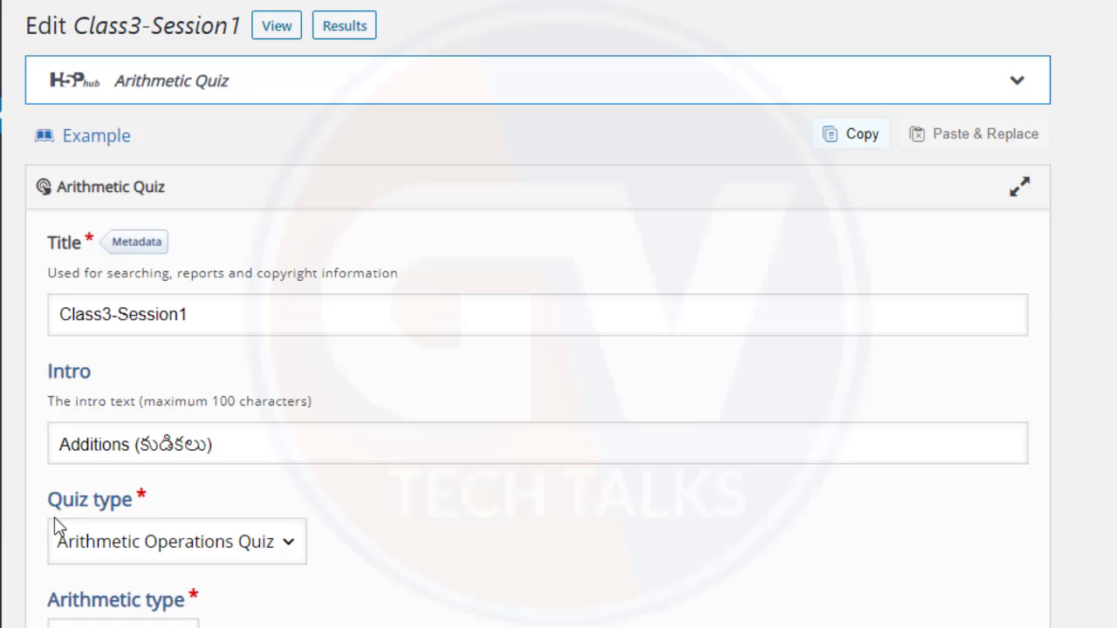
left_click_drag(208, 445, 143, 446)
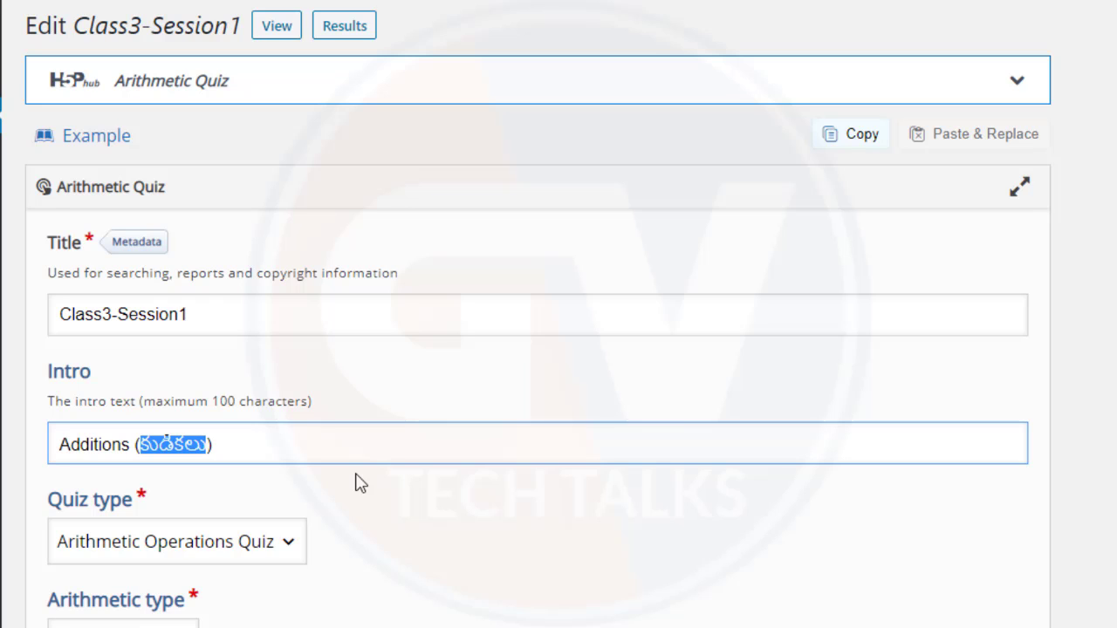
type("k")
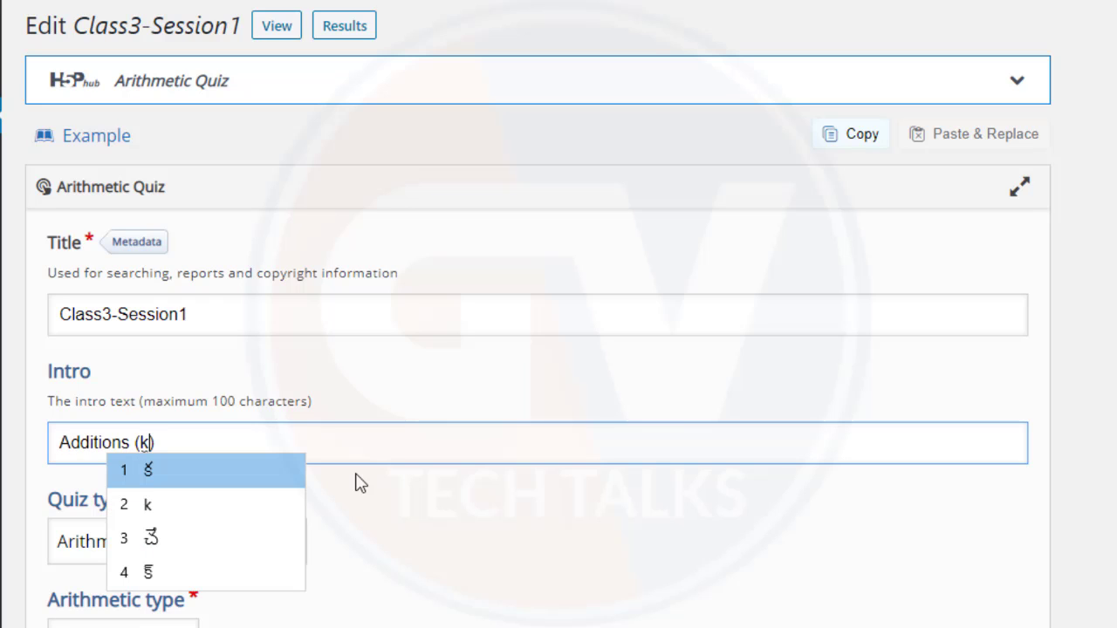
type("oo")
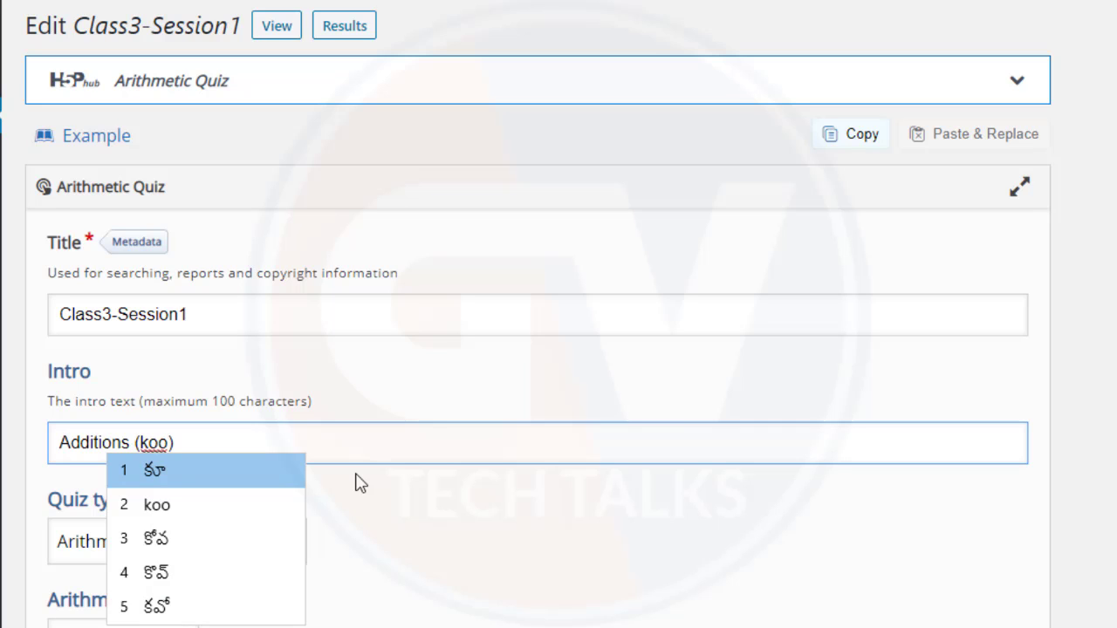
type("Dikalu")
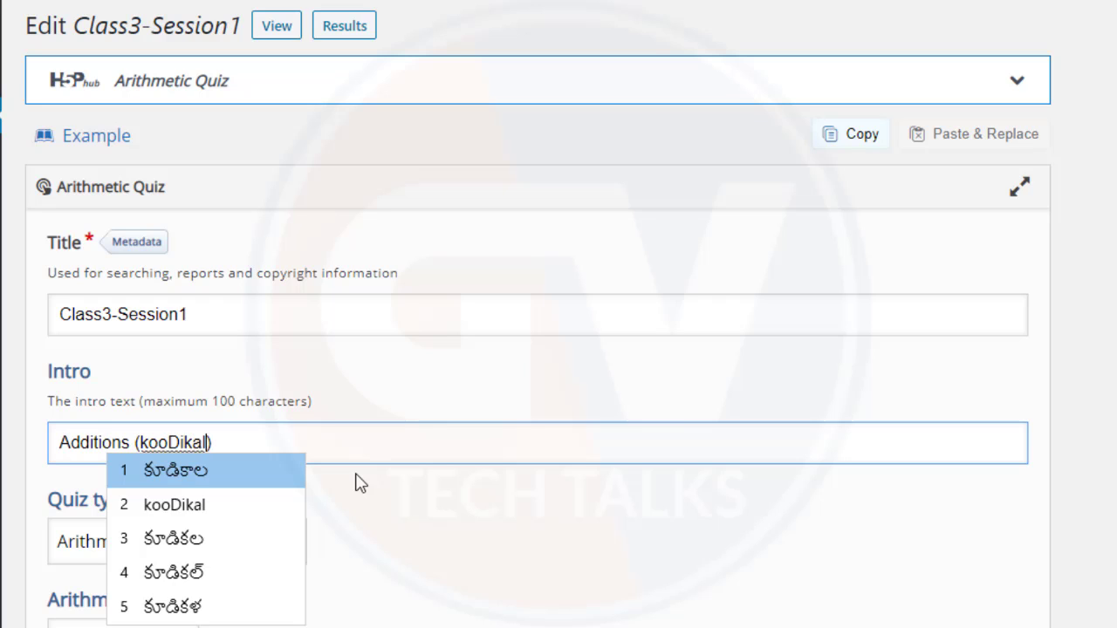
key("space")
left_click(389, 499)
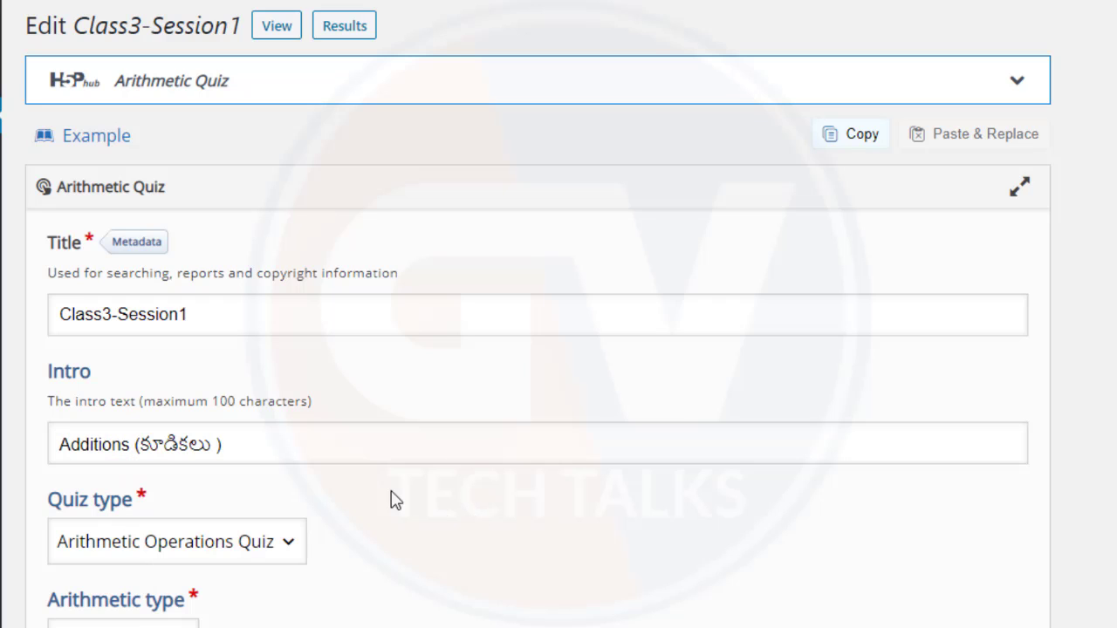
left_click(222, 445)
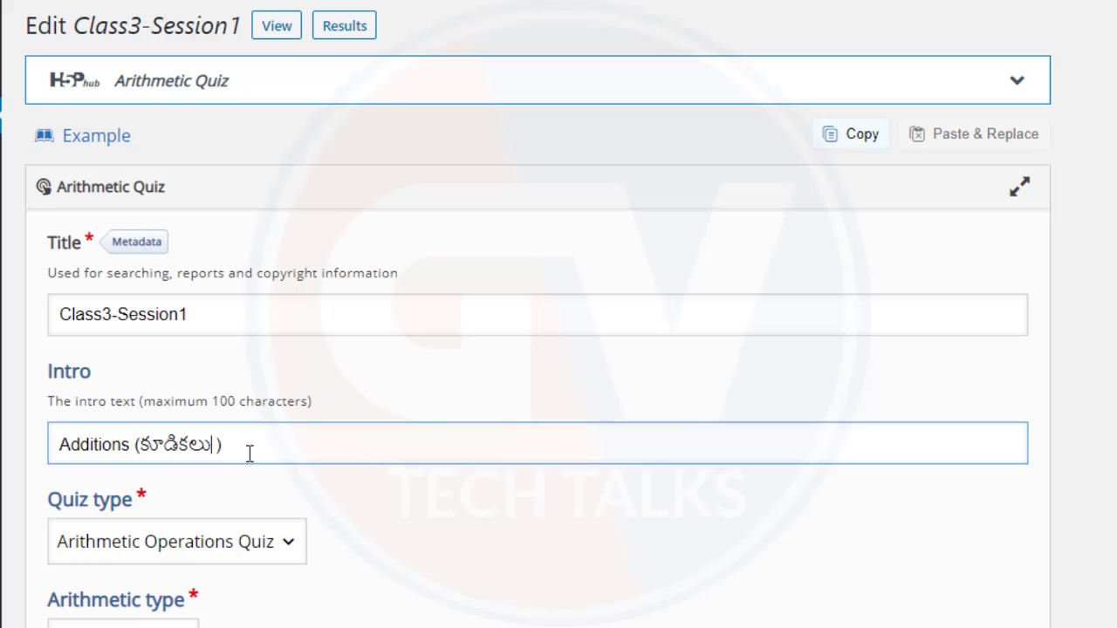
key("Delete")
left_click(578, 550)
- Set the maximum number of questions to 15 and update the quiz
scroll(495, 567, "down", 2)
double_click(90, 601)
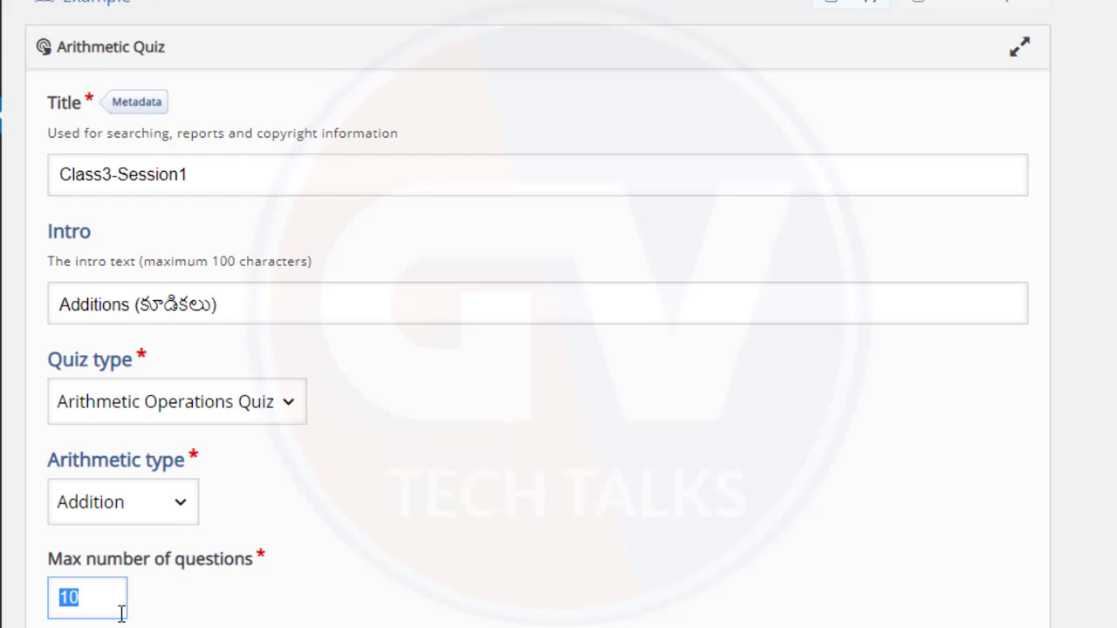
type("15")
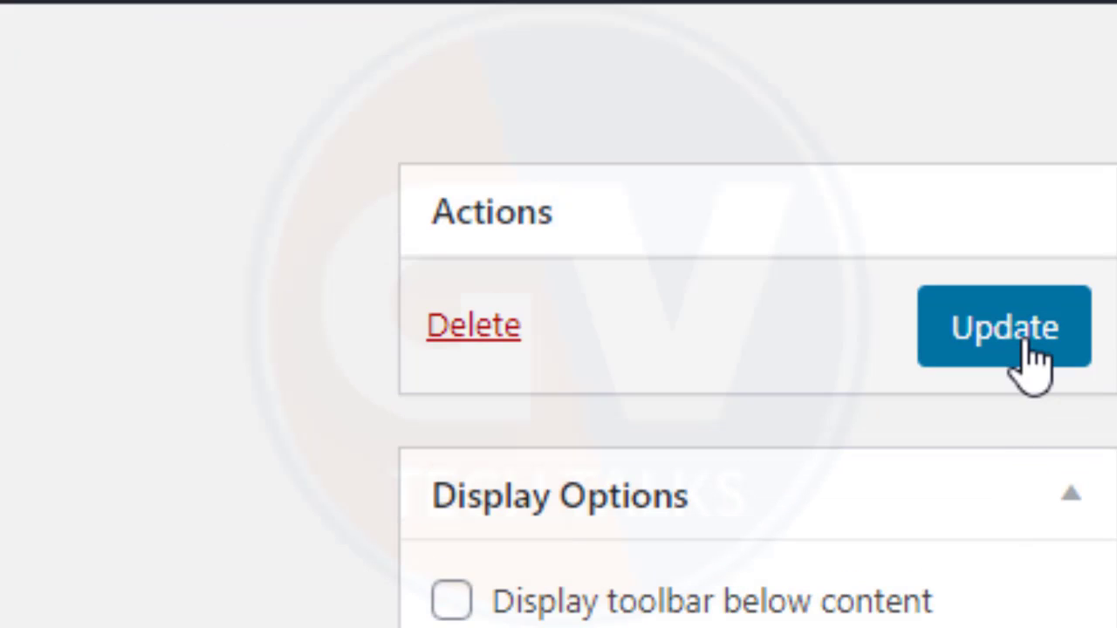
left_click(1030, 347)
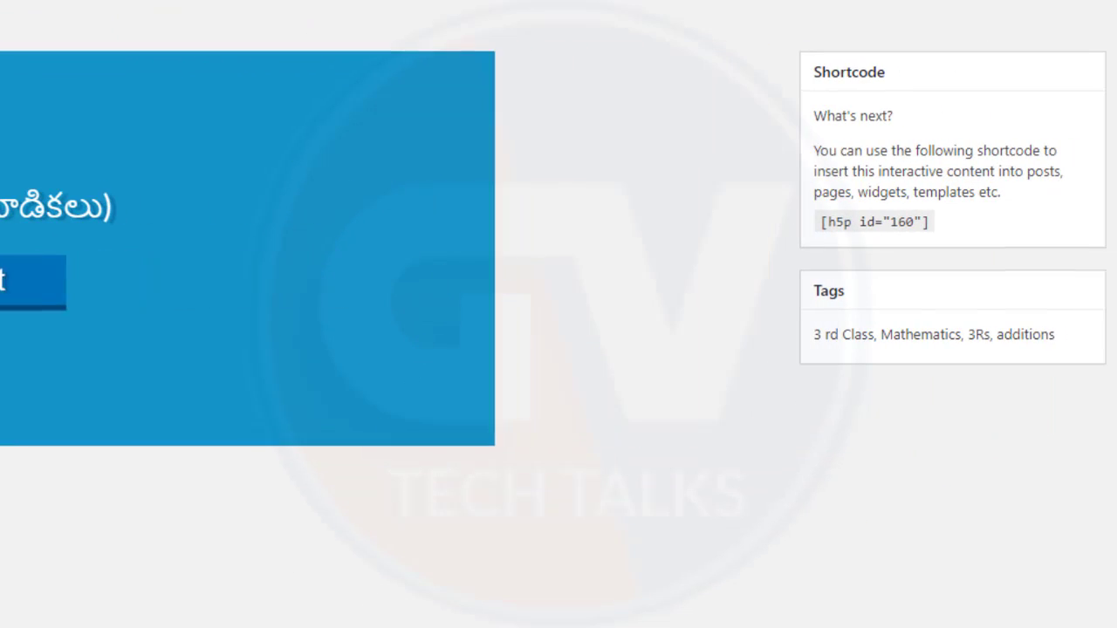
- Highlight the updated quiz's shortcode for inserting it into posts and pages
left_click_drag(811, 222, 916, 221)
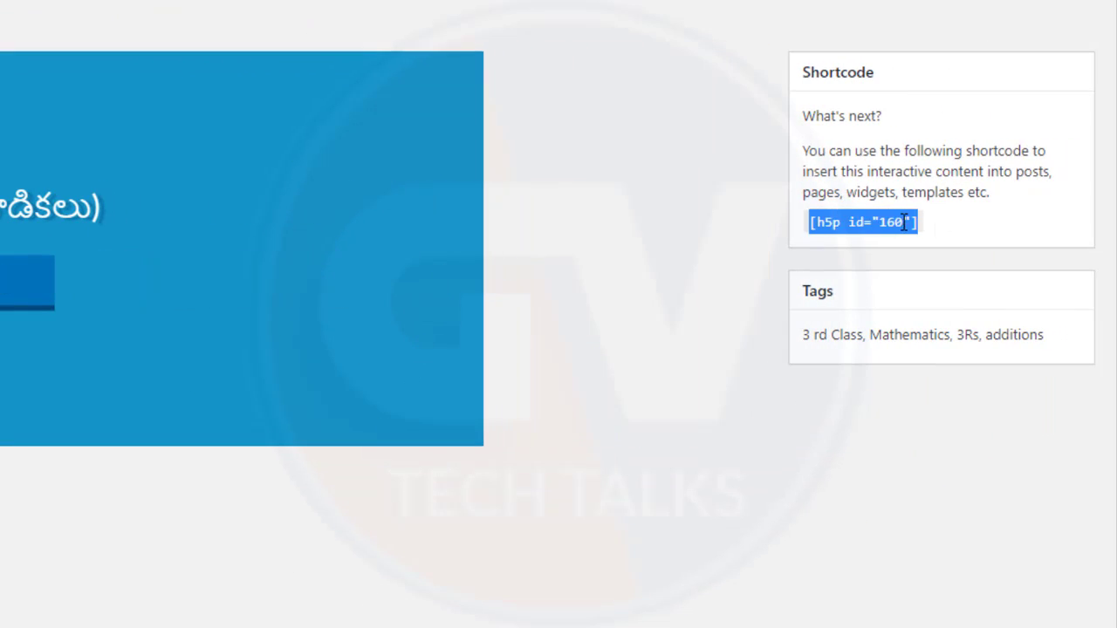
triple_click(904, 221)
double_click(901, 221)
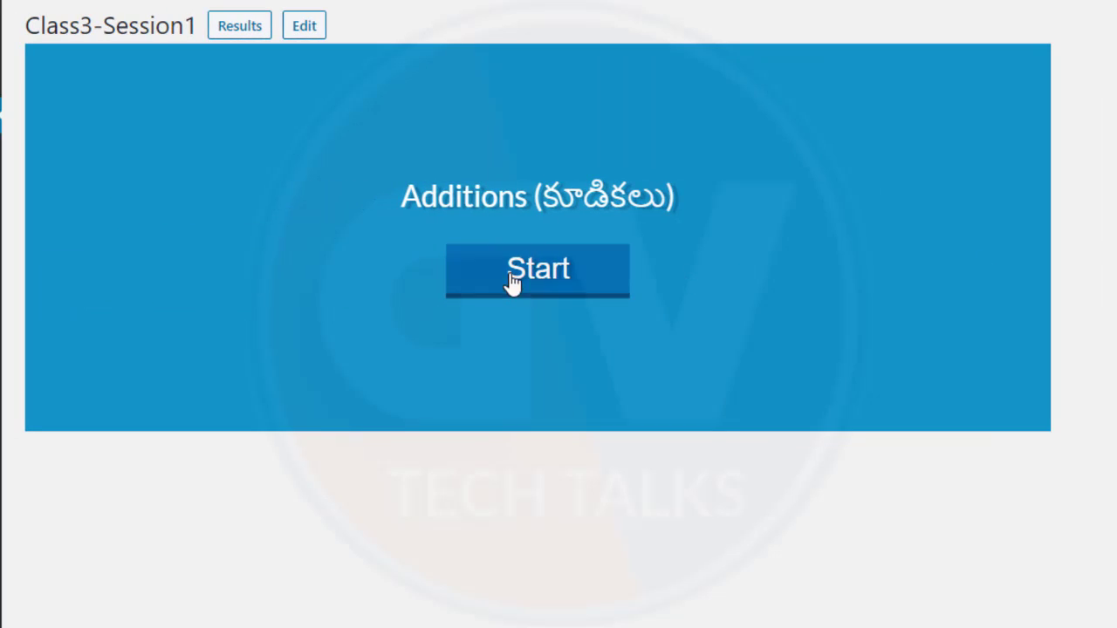
- Start the Additions quiz to try out its questions
left_click(579, 289)
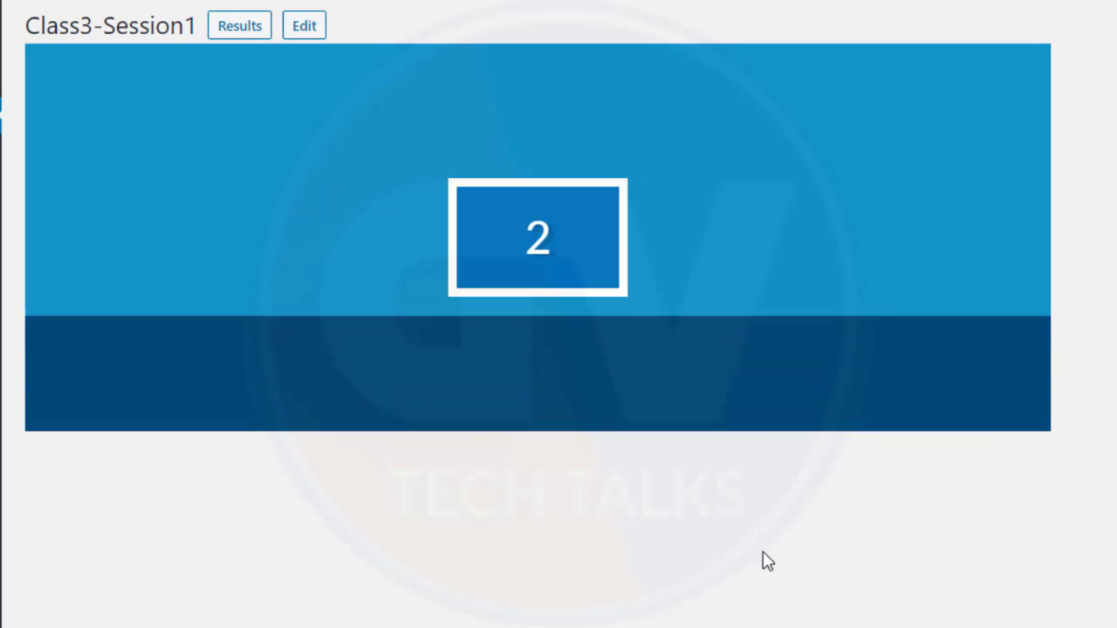